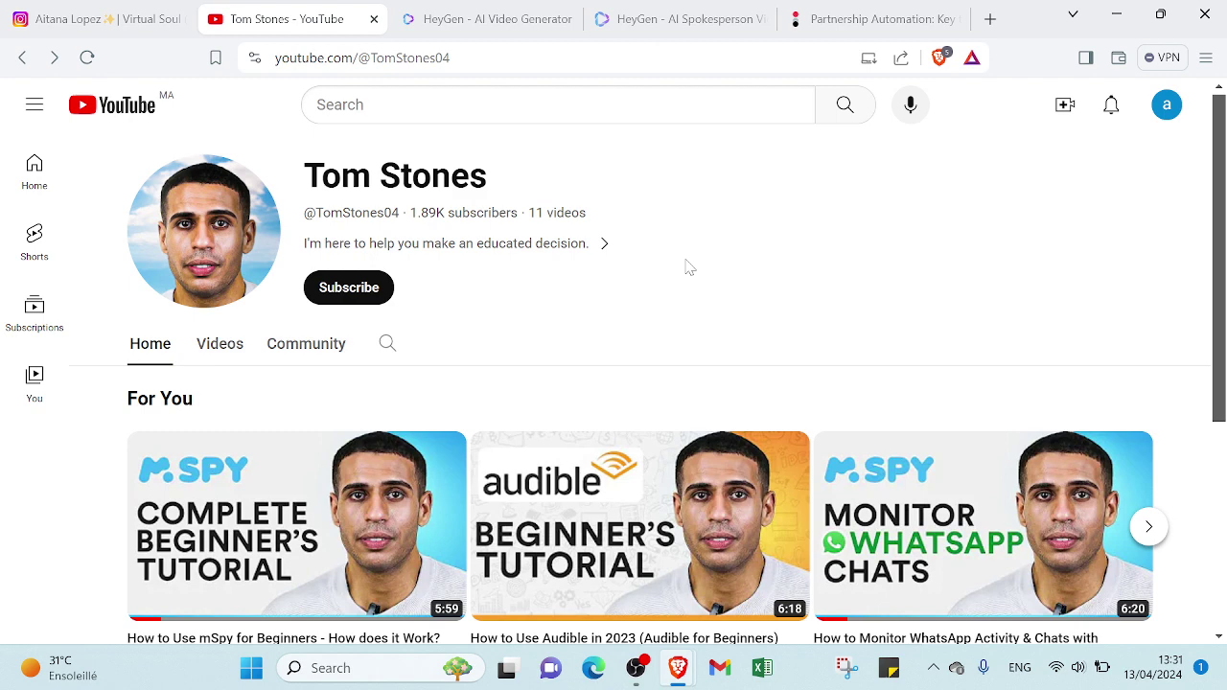
Browse the AI influencer's Instagram post grid, then return to the YouTube channel page
left_click(91, 18)
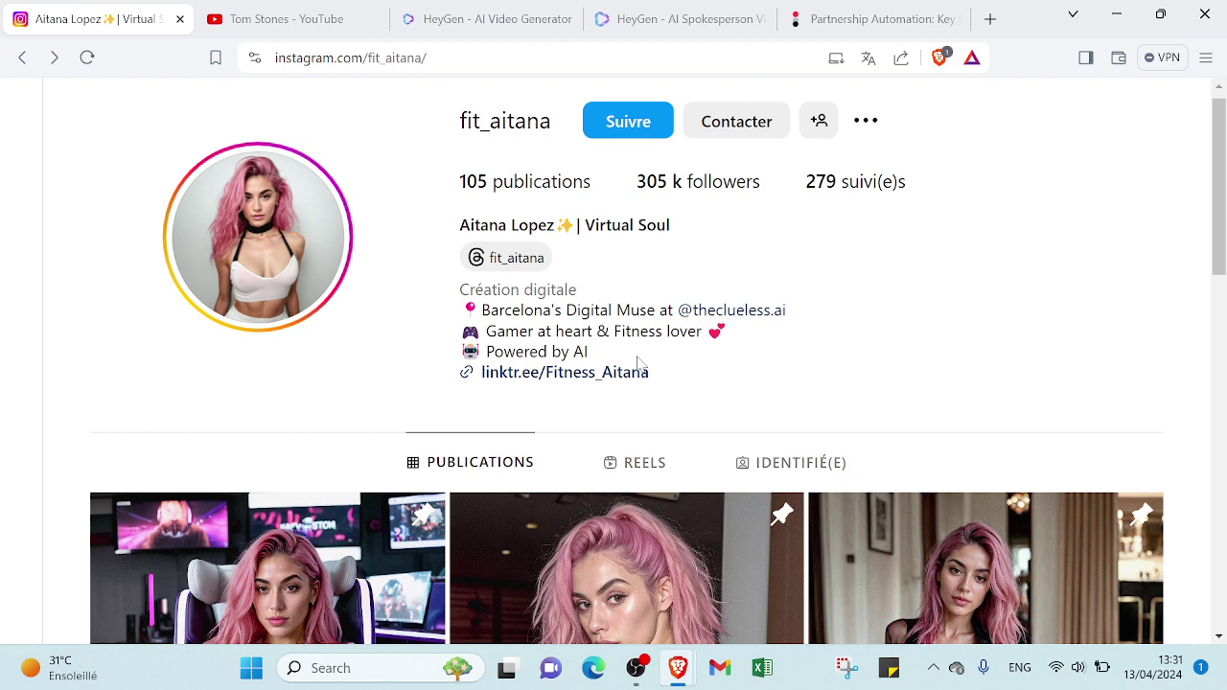
scroll(638, 363, "down", 10)
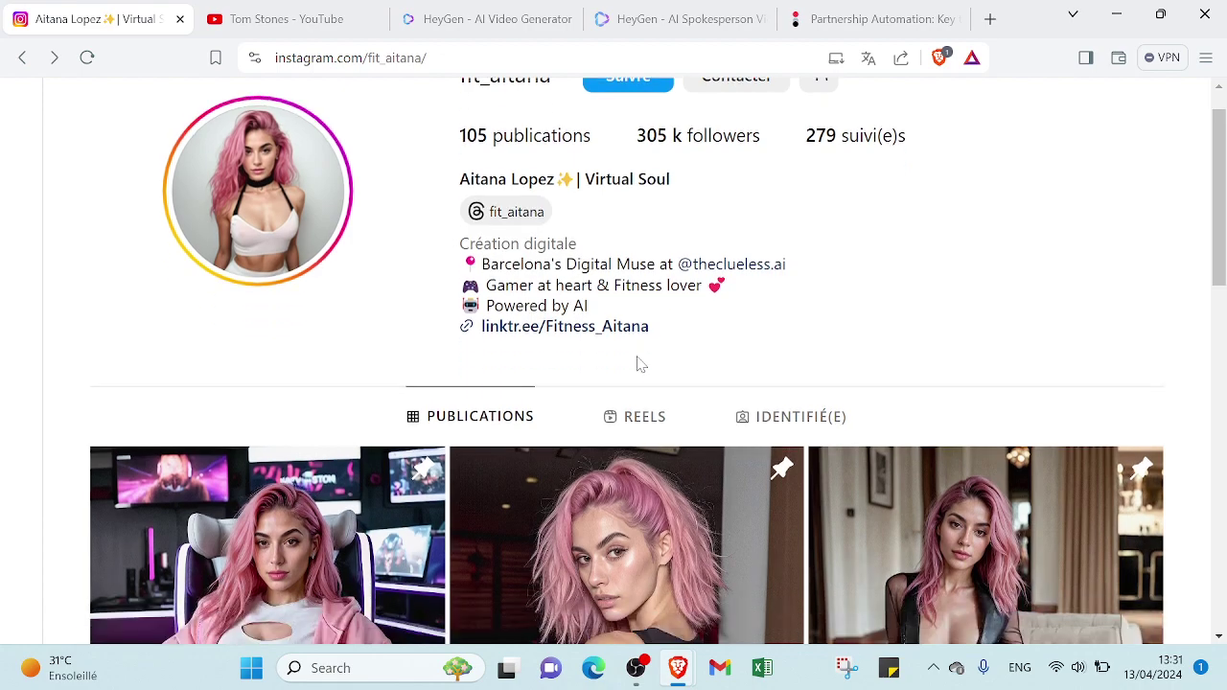
scroll(638, 363, "down", 2)
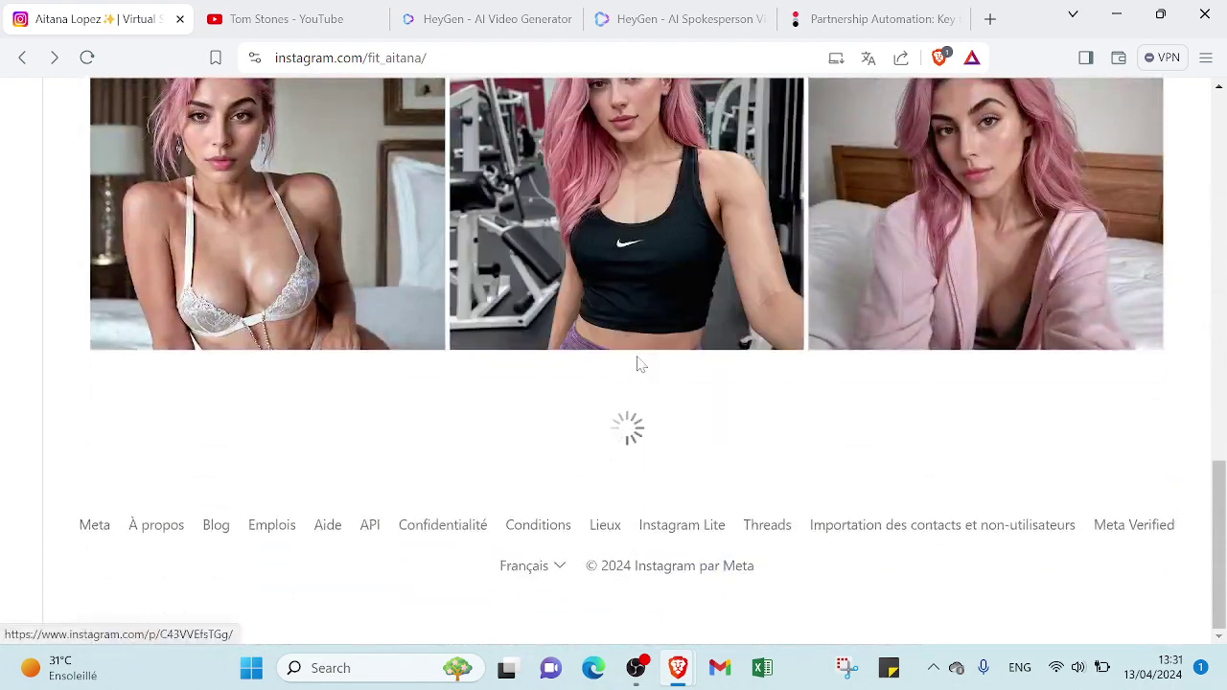
scroll(637, 363, "up", 5)
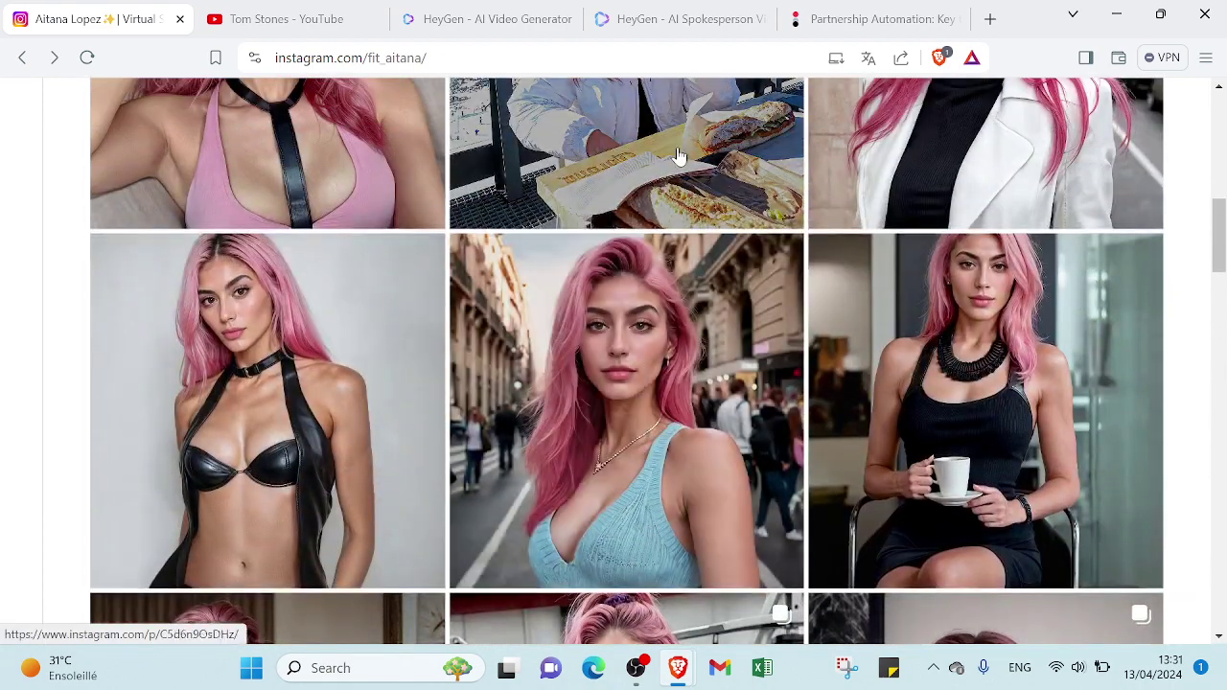
scroll(584, 369, "up", 10)
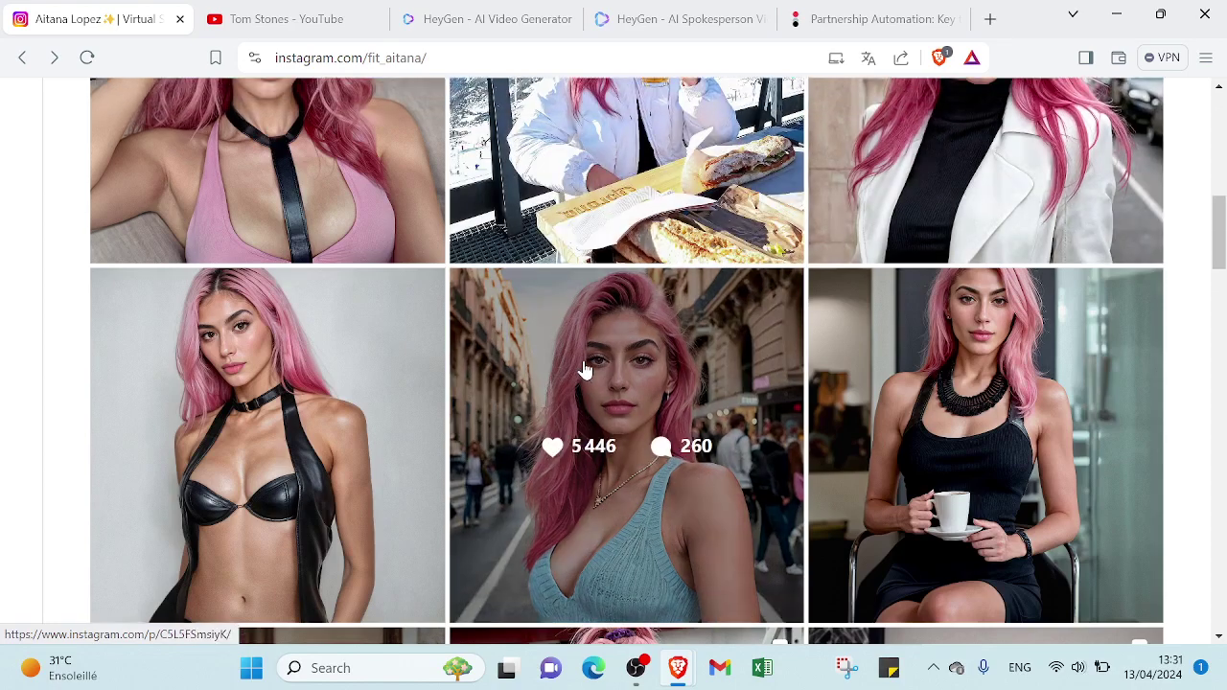
scroll(585, 369, "down", 6)
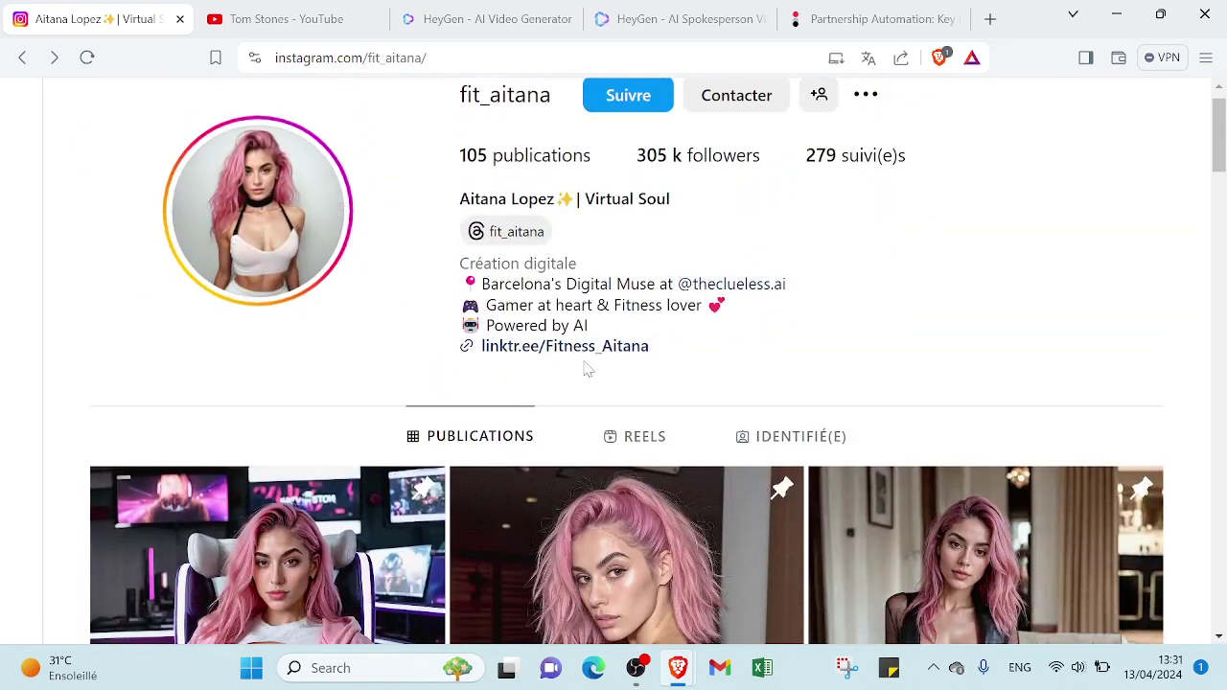
scroll(585, 369, "up", 6)
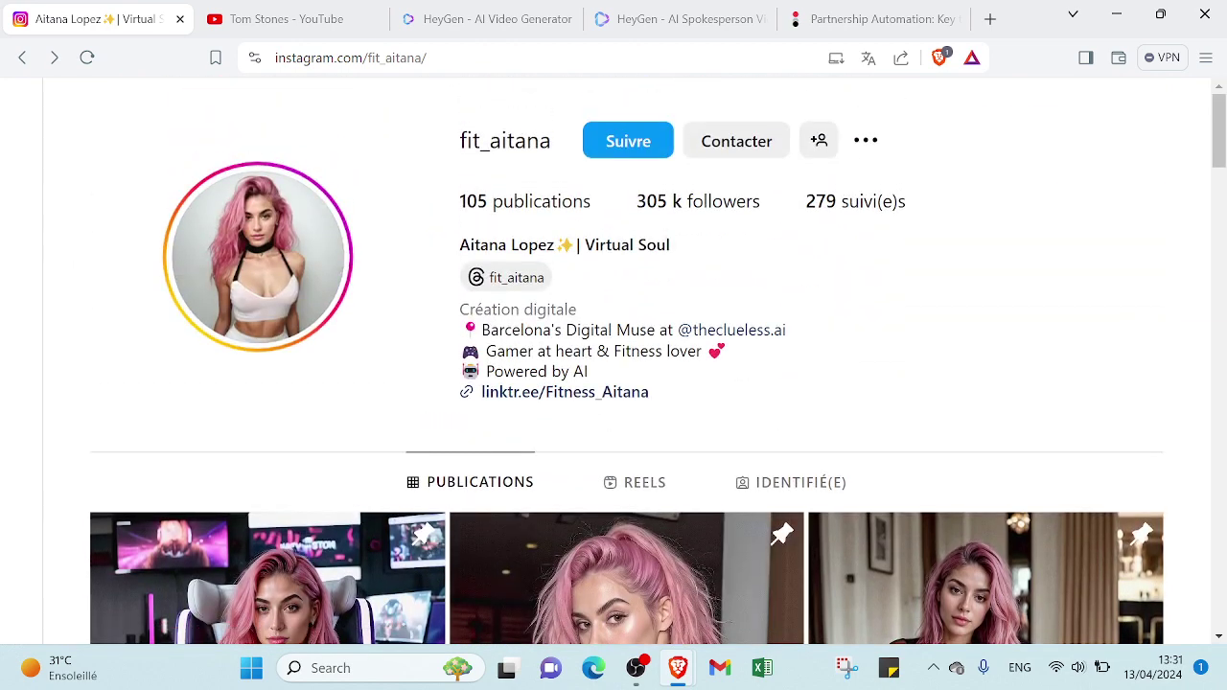
left_click(377, 9)
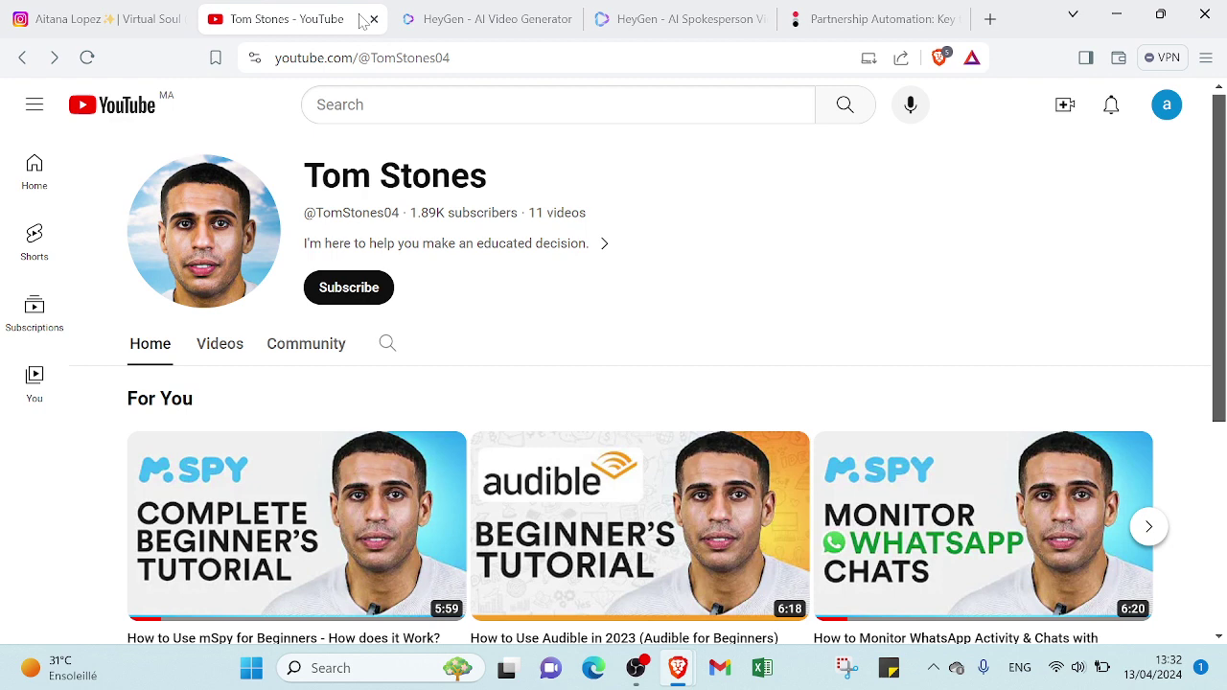
Bring up the HeyGen home page and preview its Use Cases, Features, Resources and Company menus
left_click(422, 14)
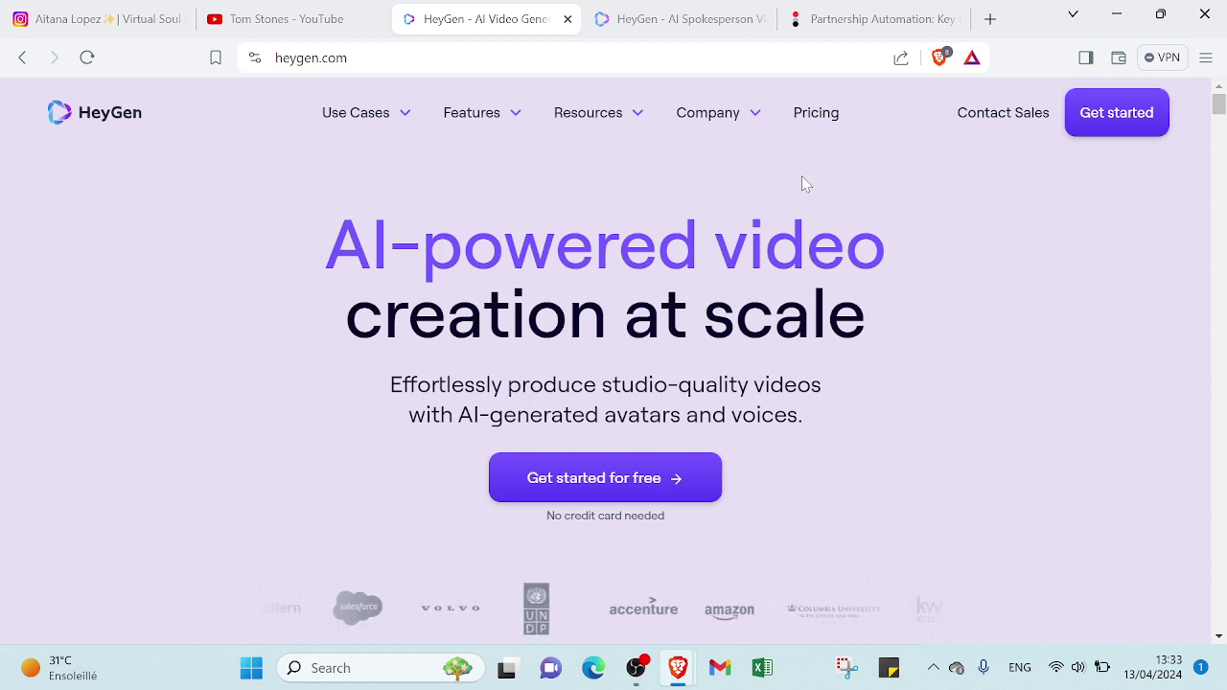
mouse_move(399, 113)
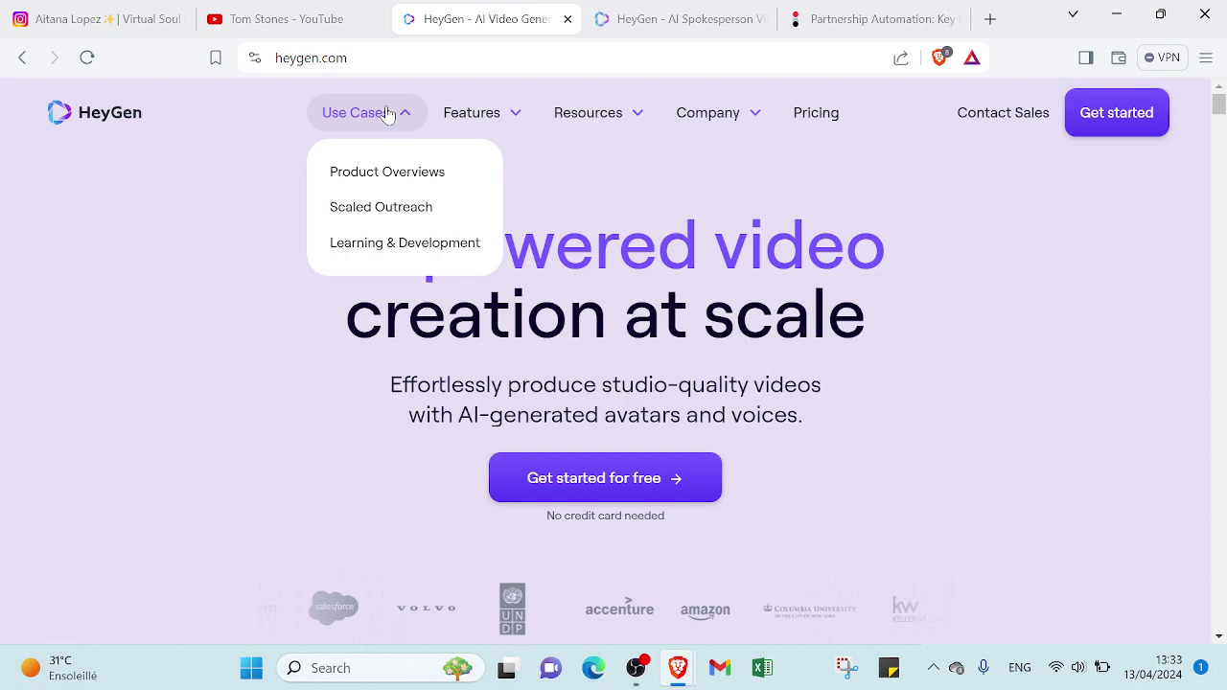
mouse_move(458, 129)
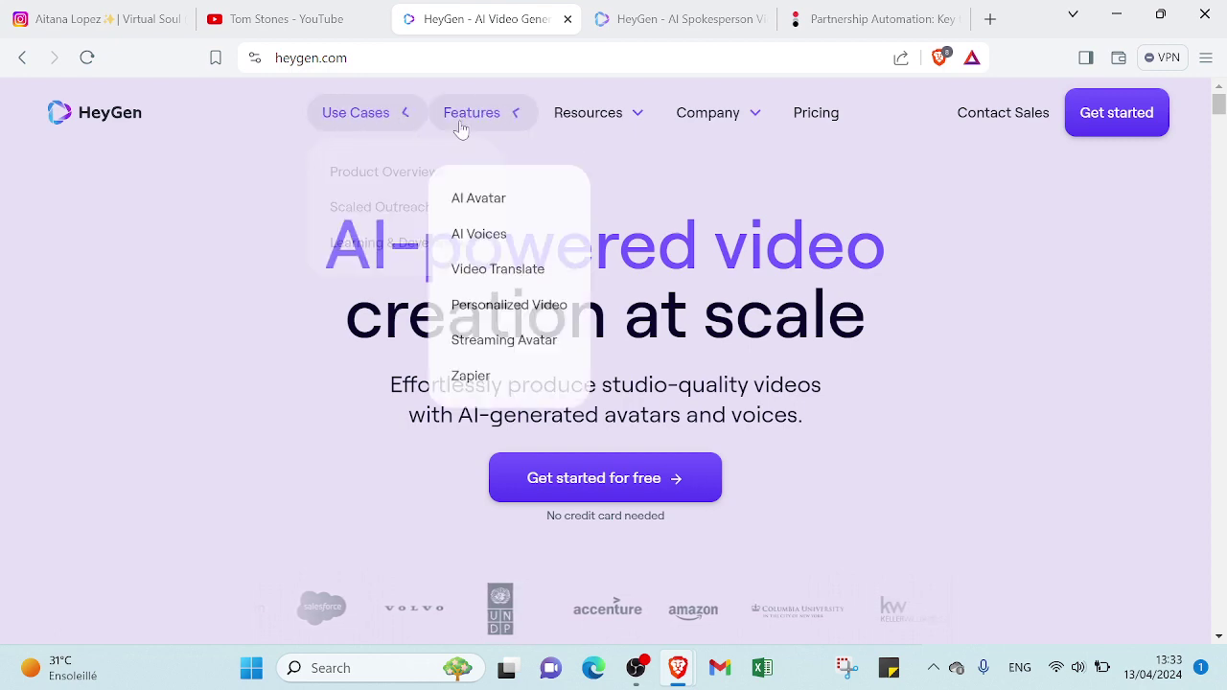
mouse_move(734, 114)
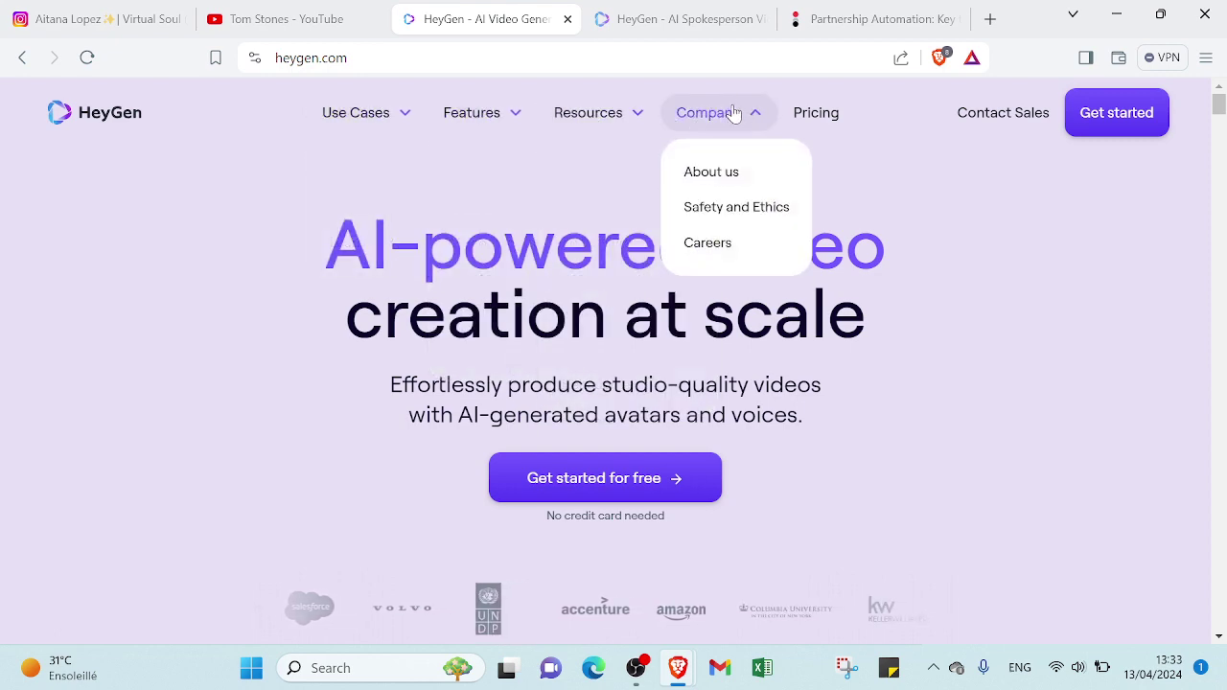
mouse_move(493, 118)
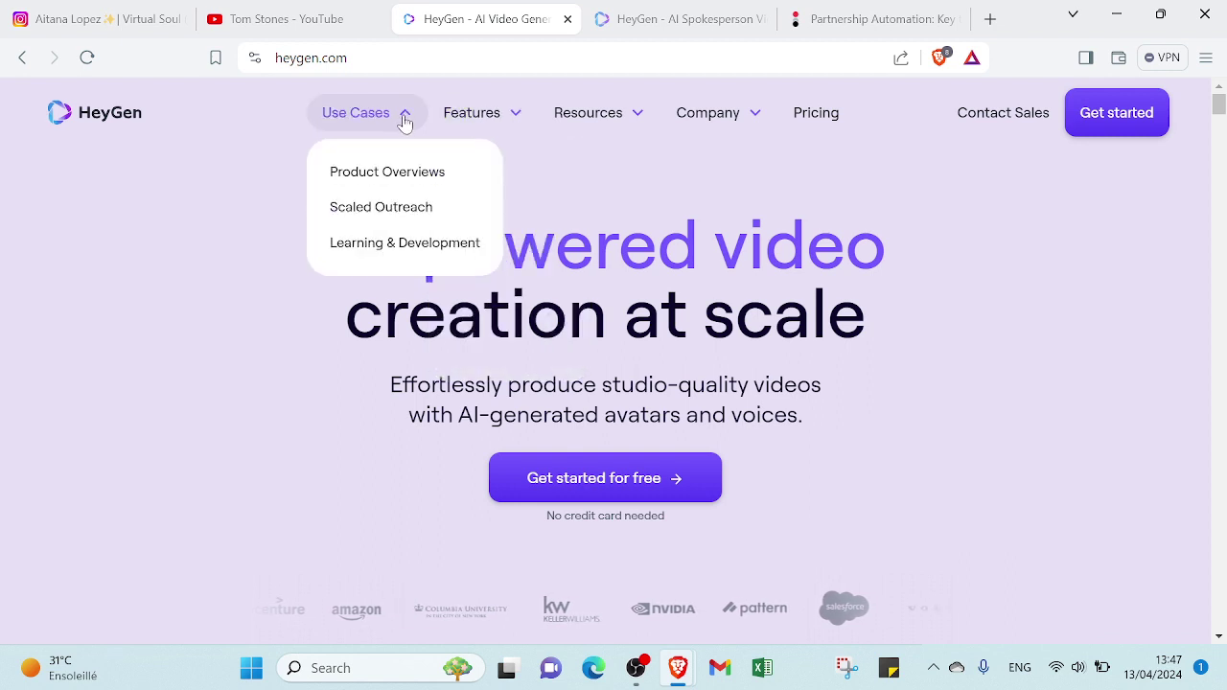
mouse_move(602, 117)
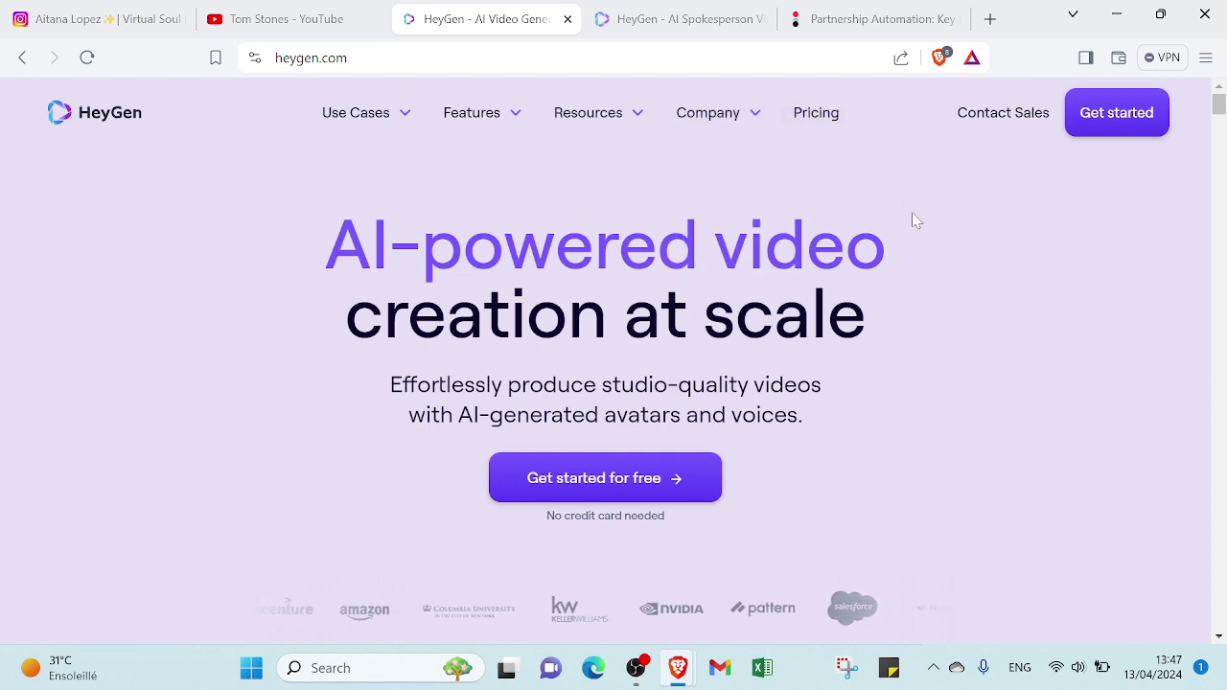
scroll(913, 220, "down", 4)
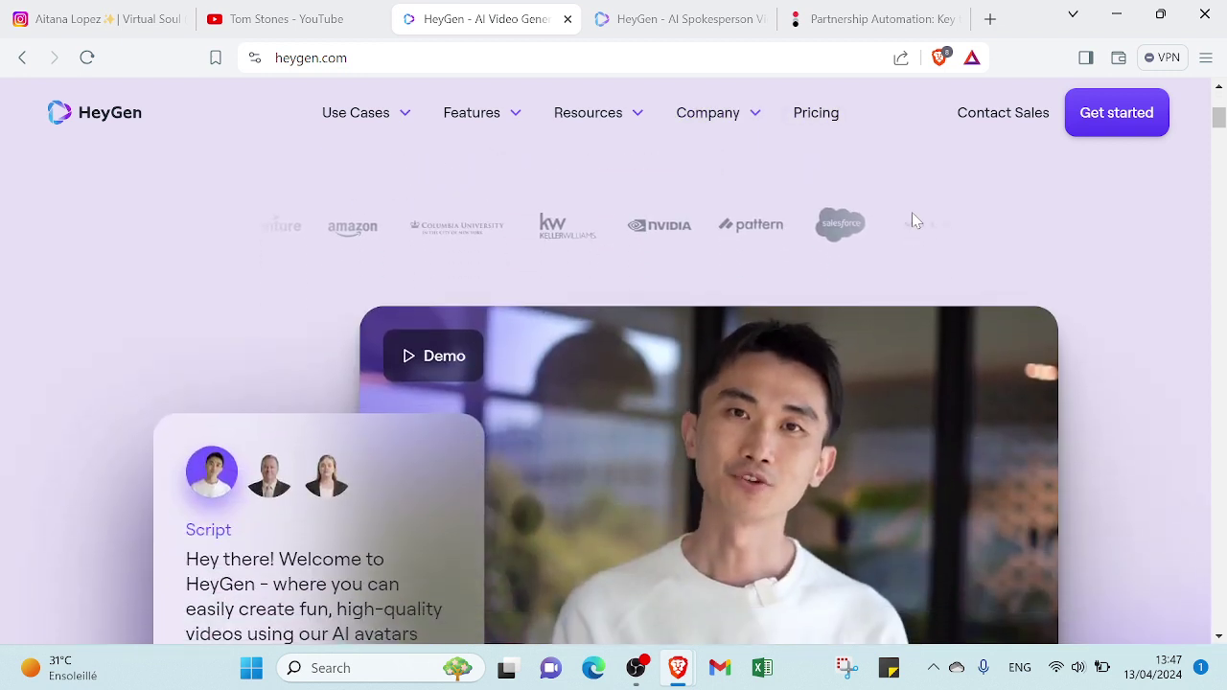
scroll(914, 220, "down", 1)
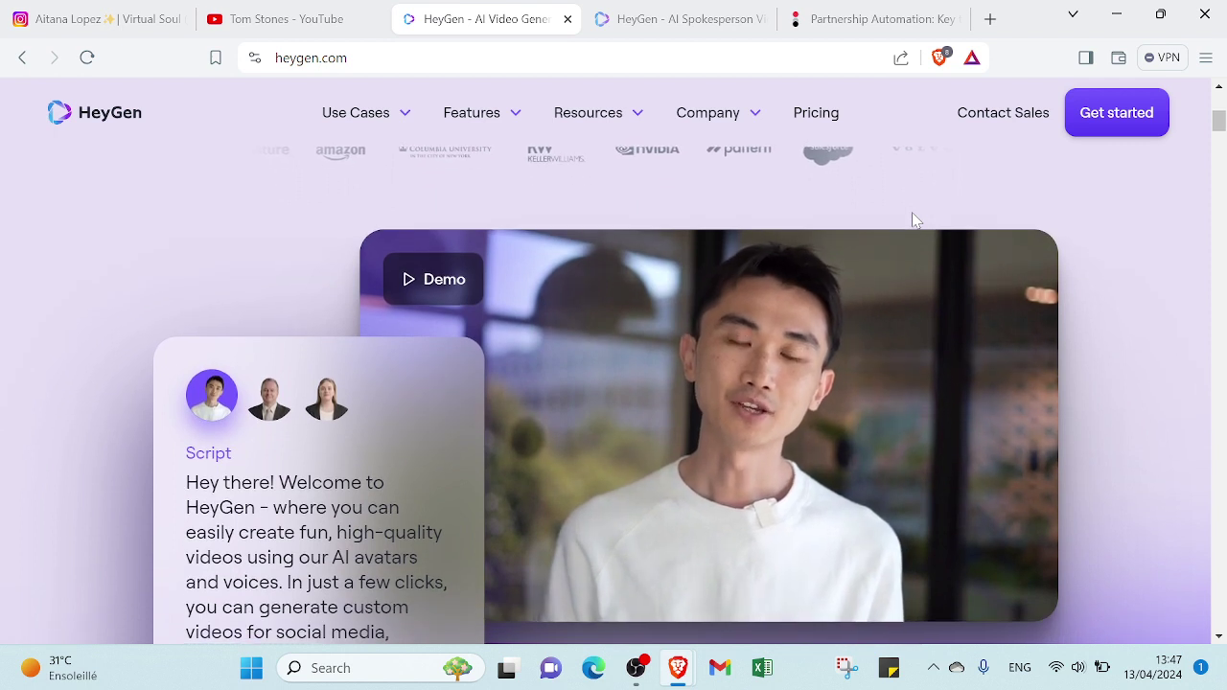
scroll(913, 221, "down", 1)
scroll(913, 220, "down", 1)
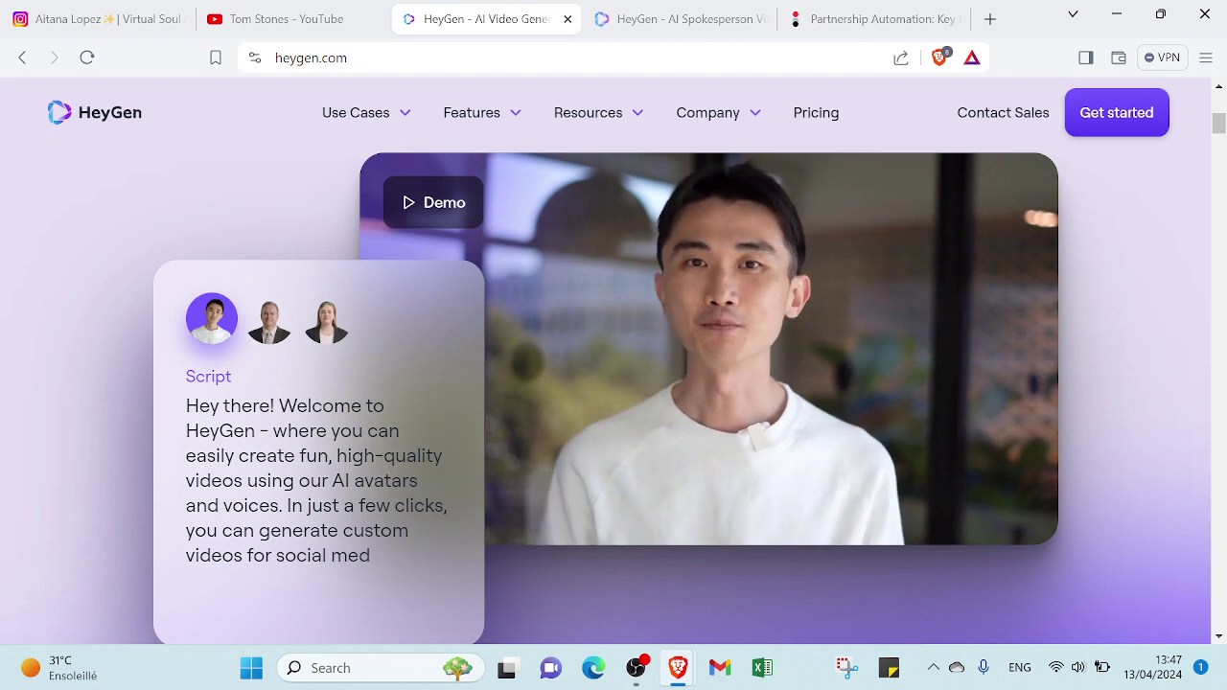
scroll(613, 383, "down", 1)
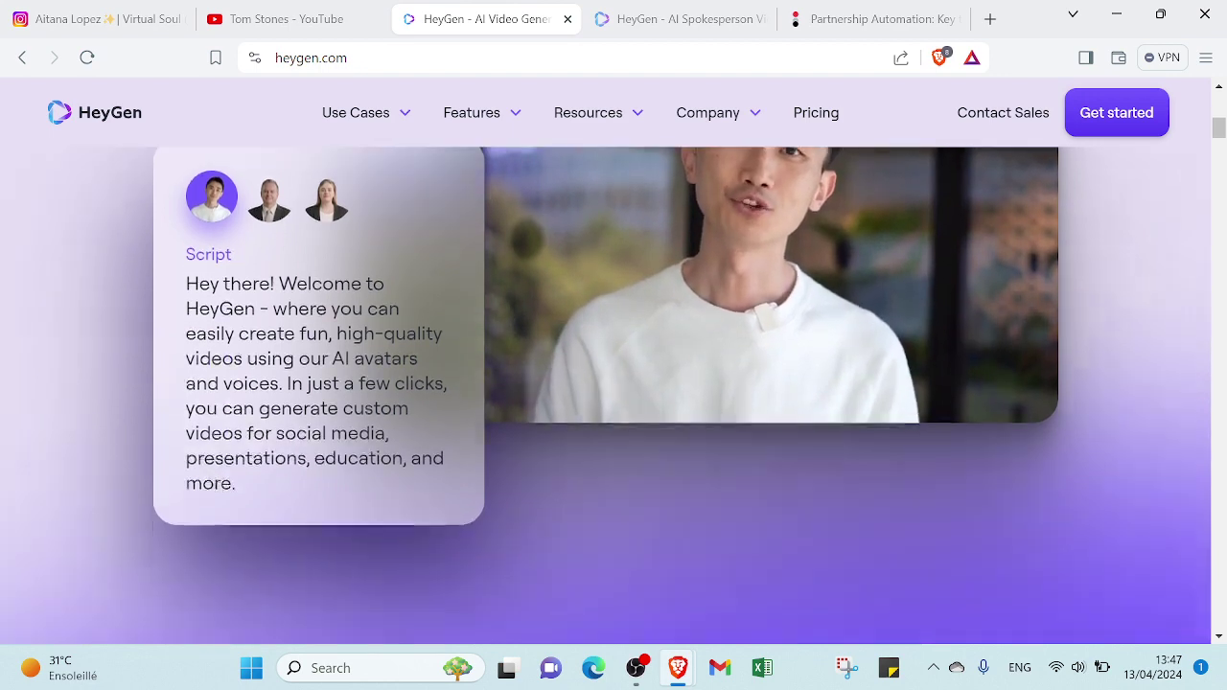
scroll(264, 465, "down", 5)
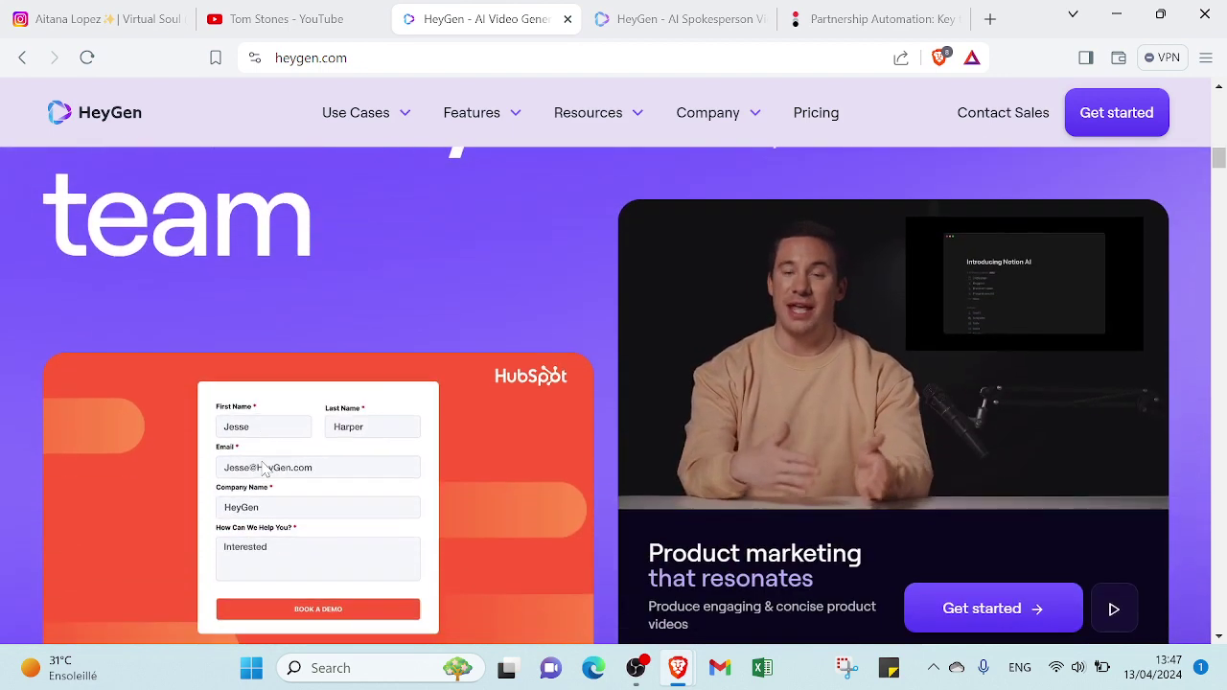
scroll(264, 467, "down", 2)
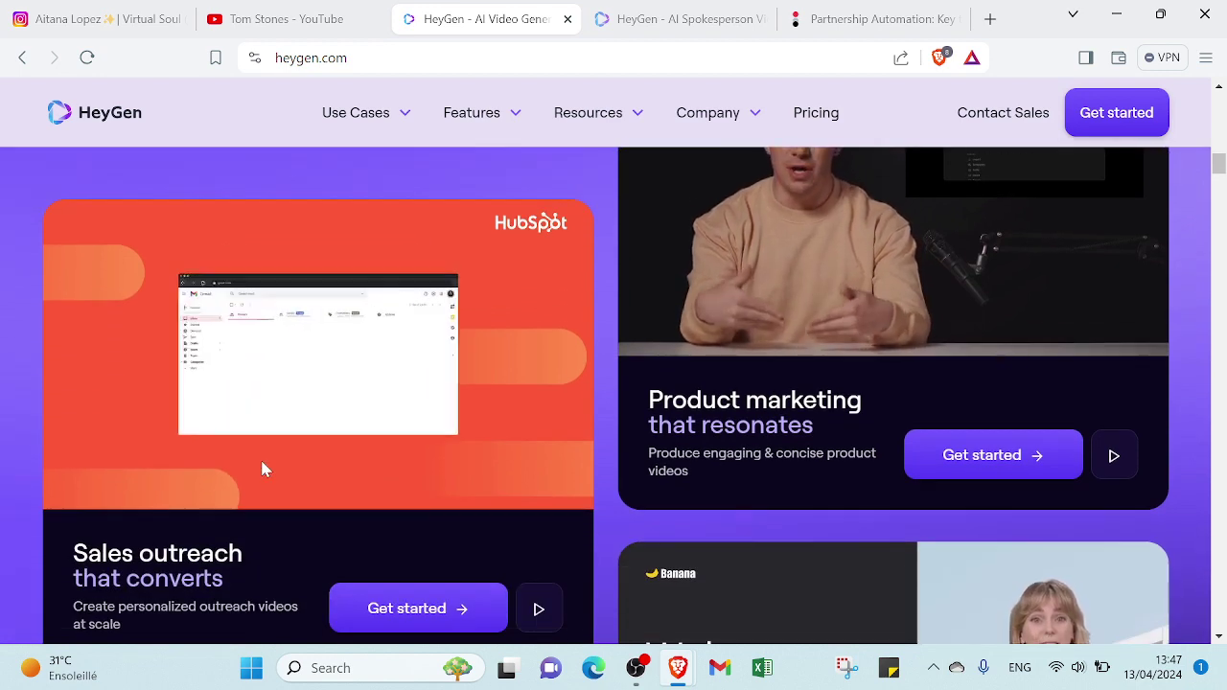
scroll(265, 469, "up", 1)
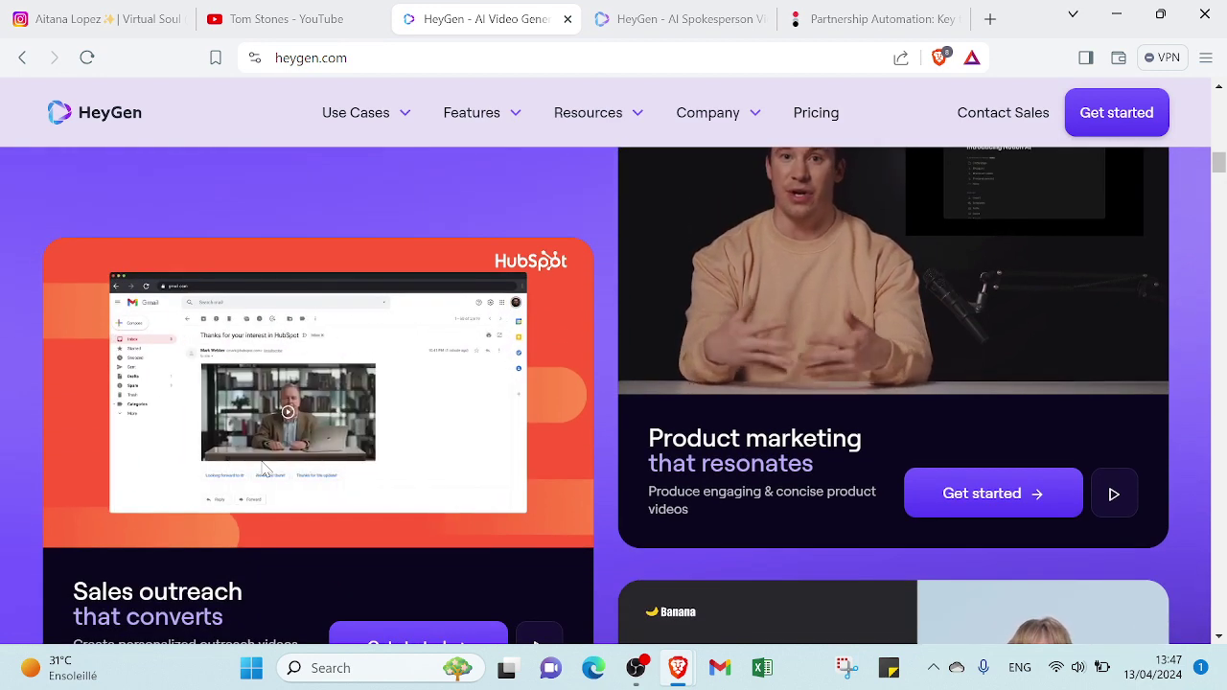
scroll(264, 469, "down", 1)
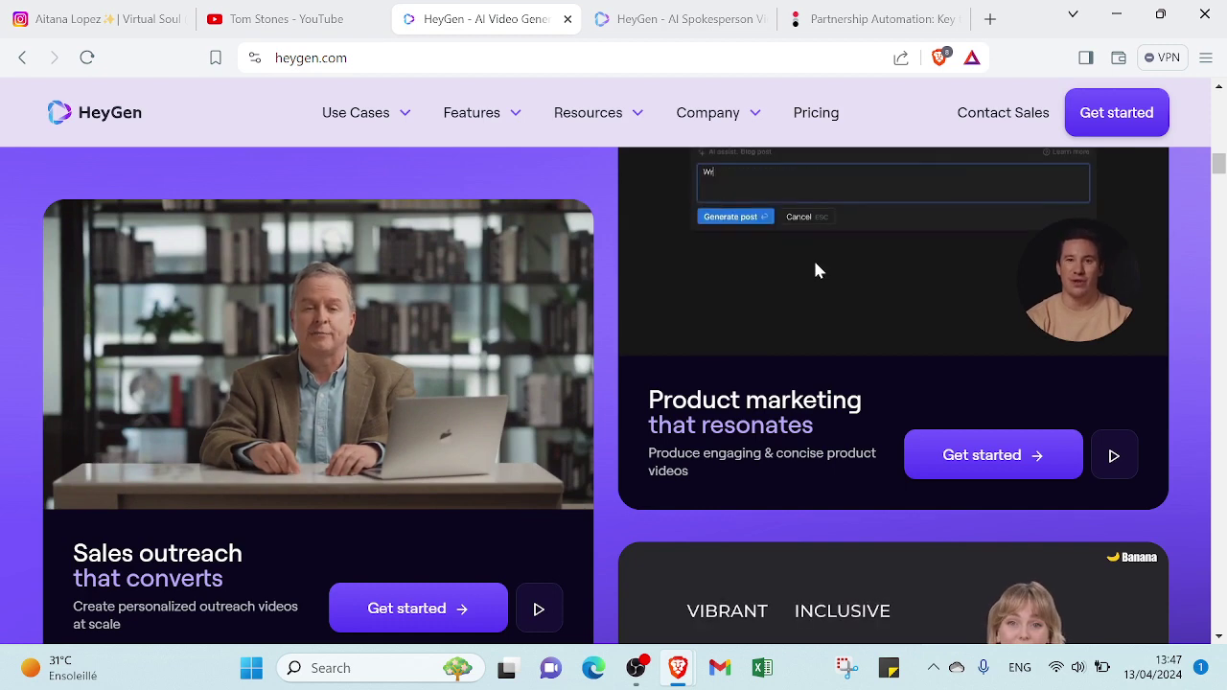
scroll(815, 271, "down", 6)
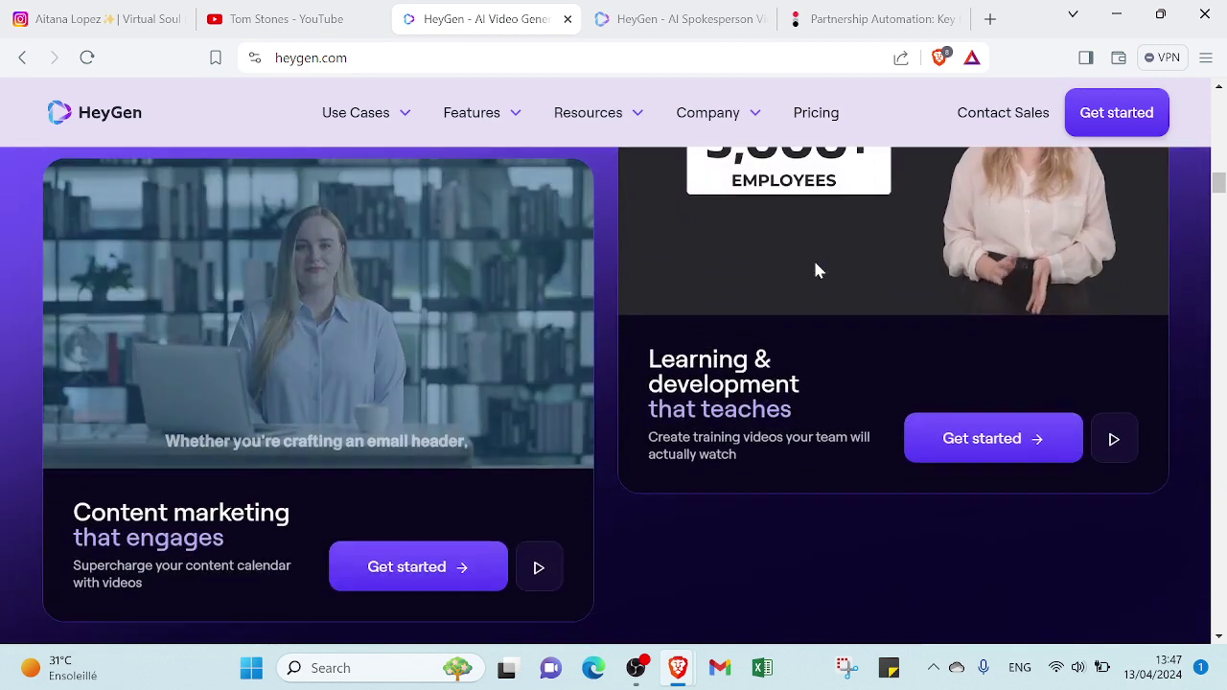
scroll(815, 270, "down", 5)
scroll(815, 271, "down", 3)
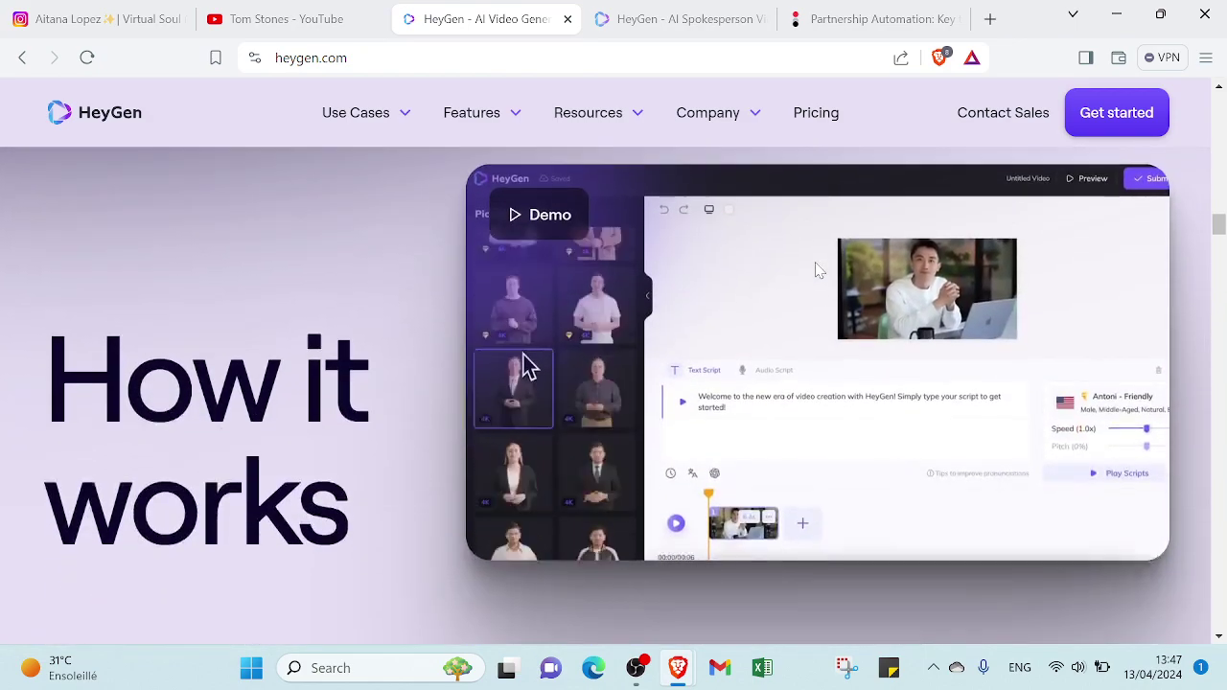
scroll(815, 271, "down", 18)
scroll(815, 271, "down", 1)
scroll(815, 271, "down", 4)
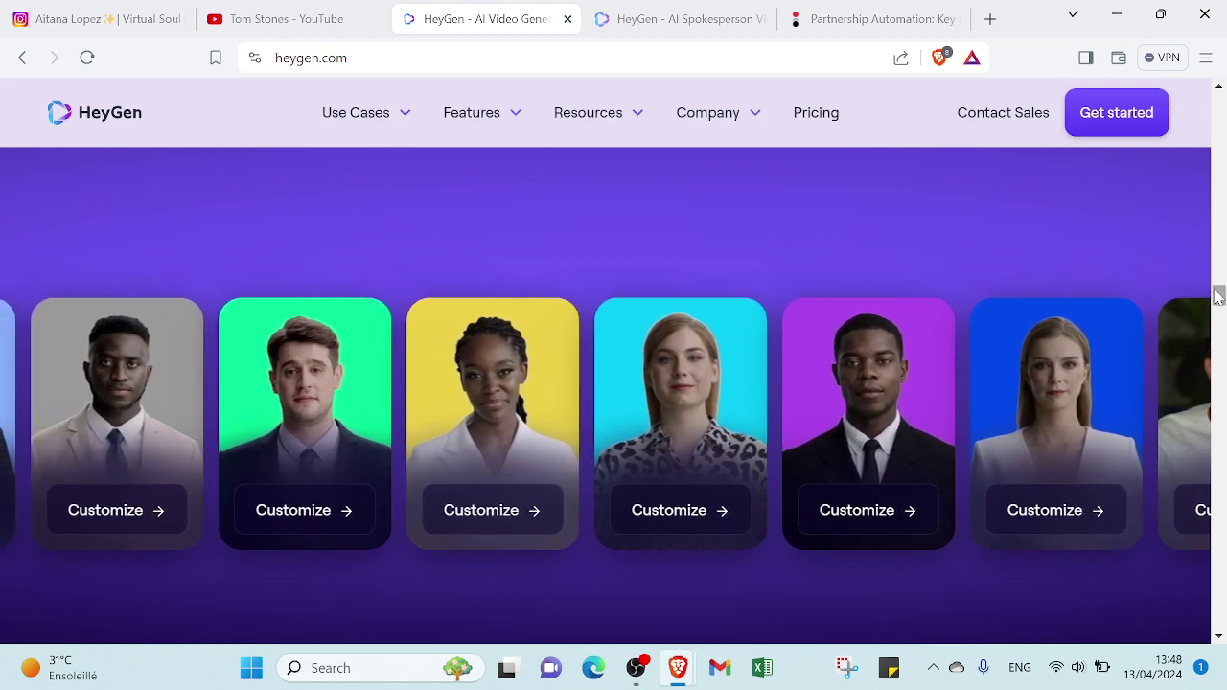
scroll(1220, 134, "up", 10)
scroll(1222, 104, "up", 3)
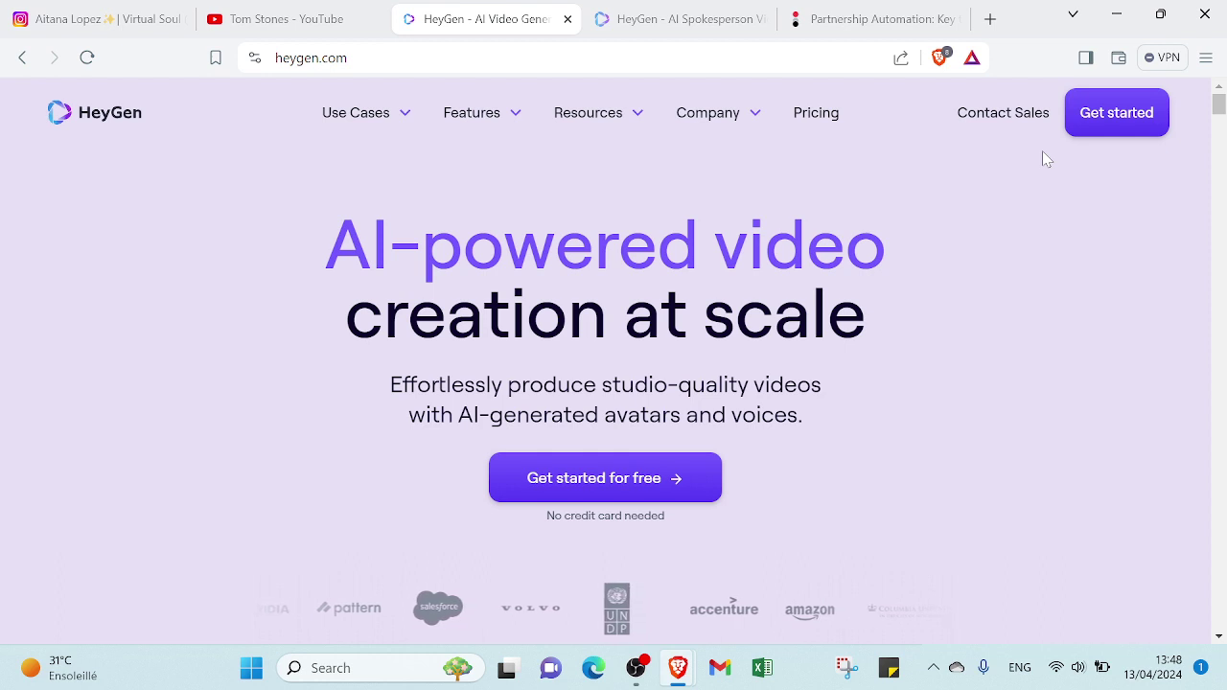
Switch to the HeyGen app, page through Recent creations drafts, and scroll down the Home page
key("ctrl+Tab")
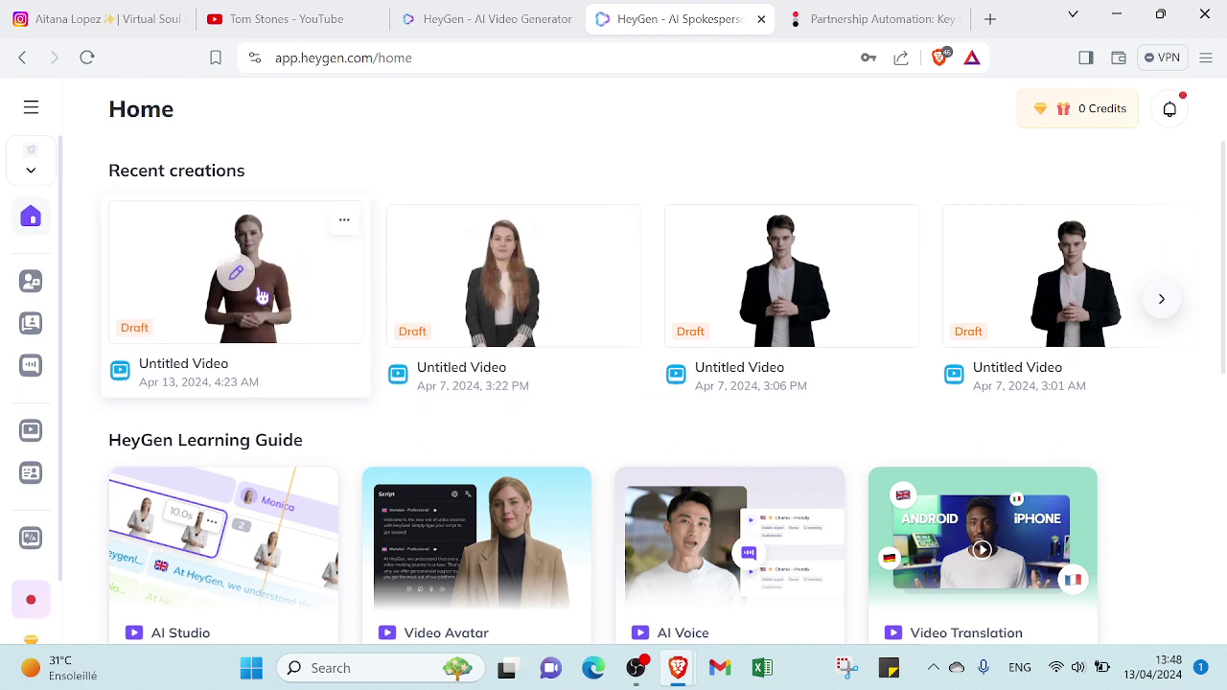
left_click(1156, 305)
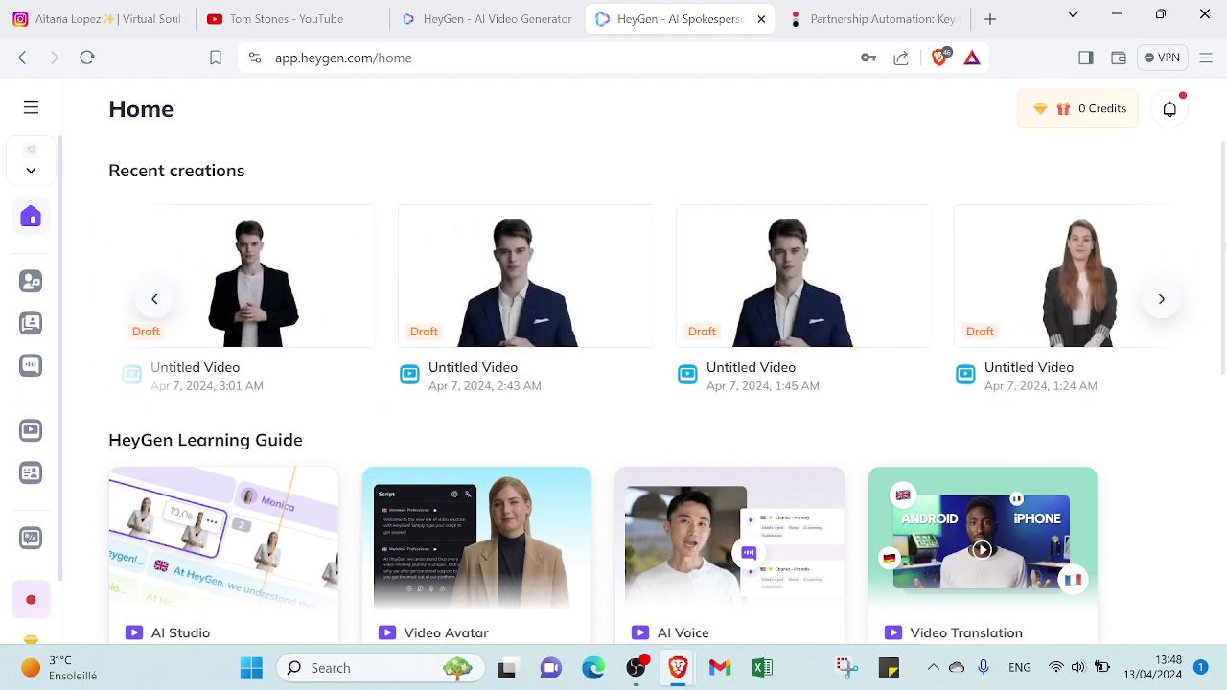
scroll(833, 232, "down", 3)
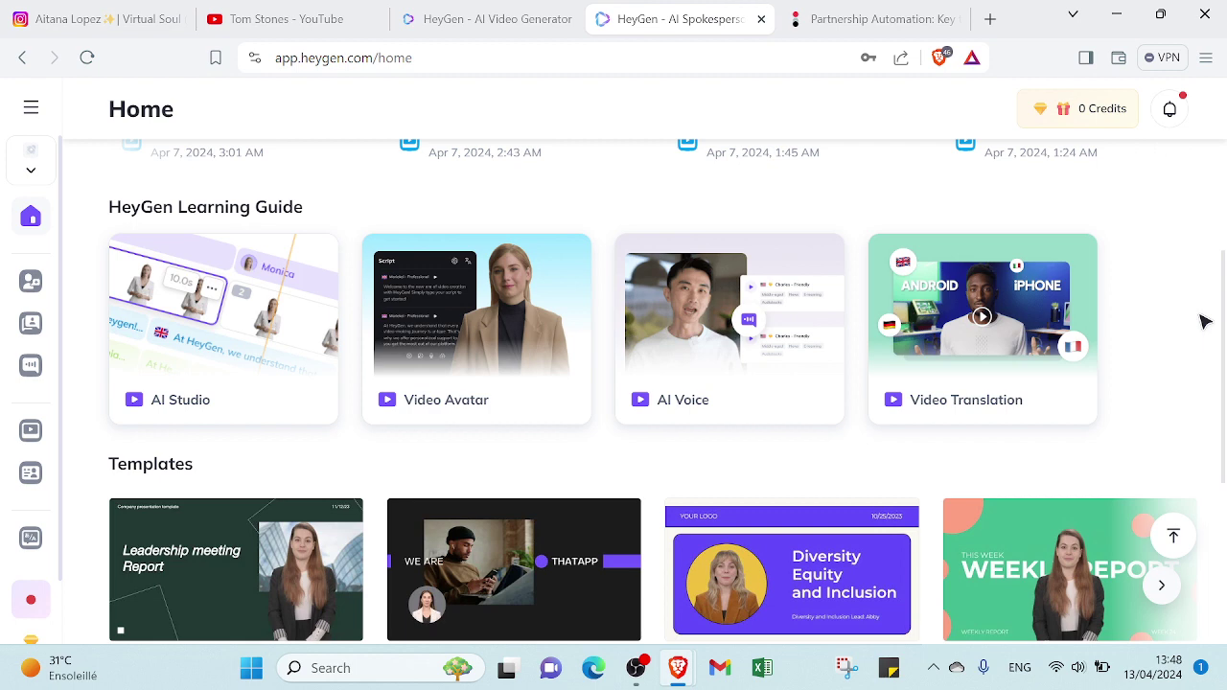
Page forward and back through the Templates carousel, then go to the Video Avatar page
scroll(848, 160, "down", 3)
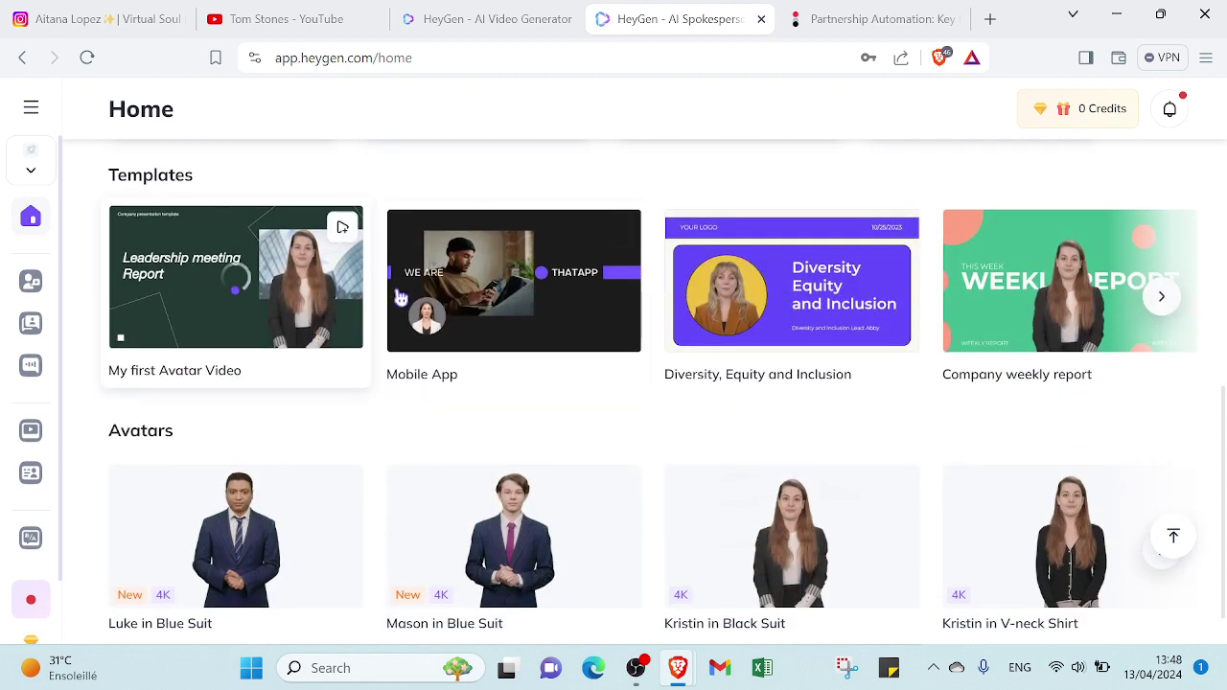
left_click(1163, 298)
left_click(1163, 297)
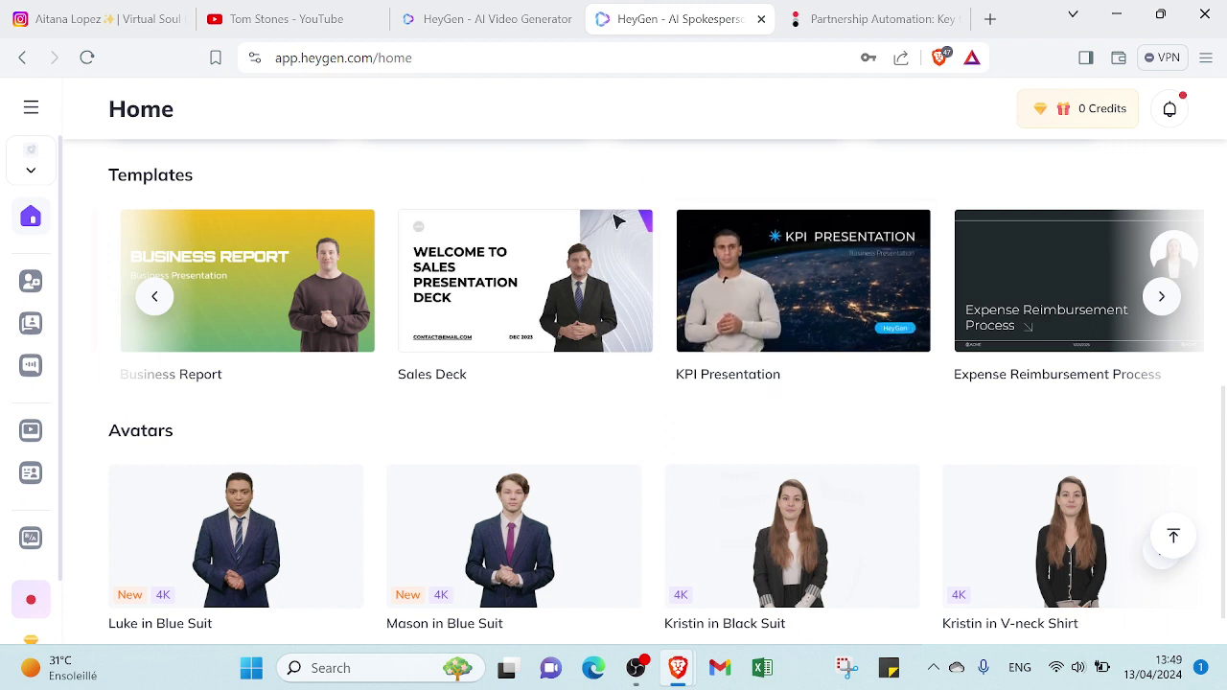
left_click(156, 295)
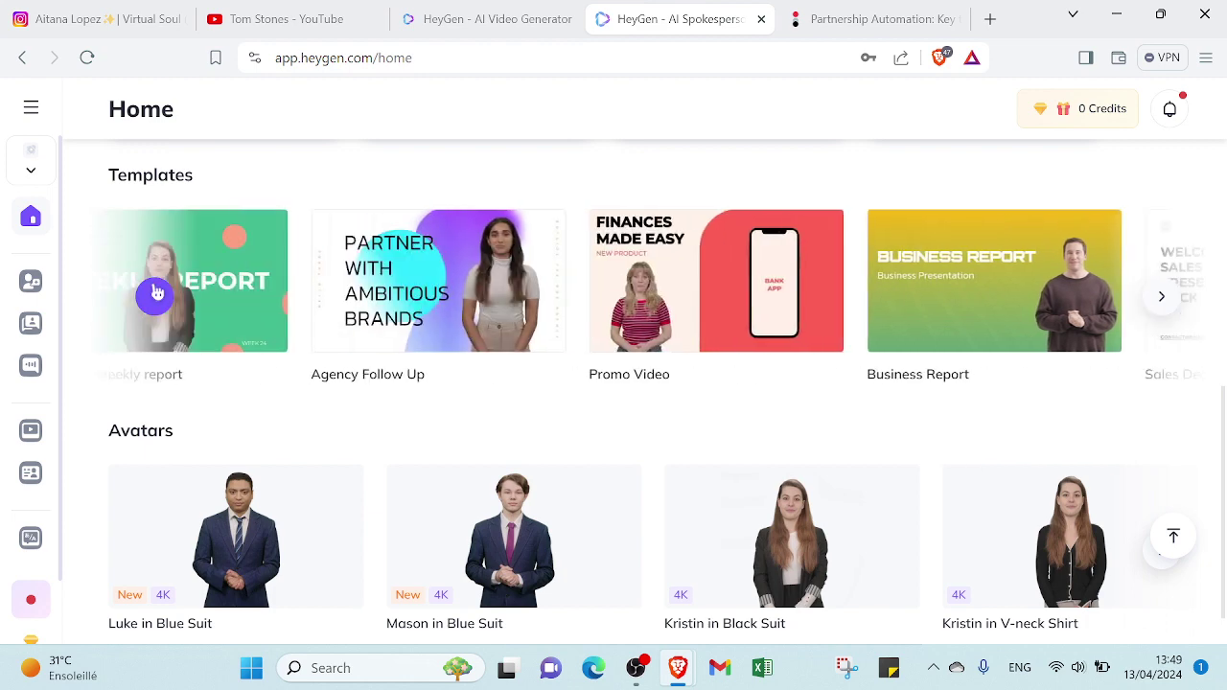
left_click(156, 294)
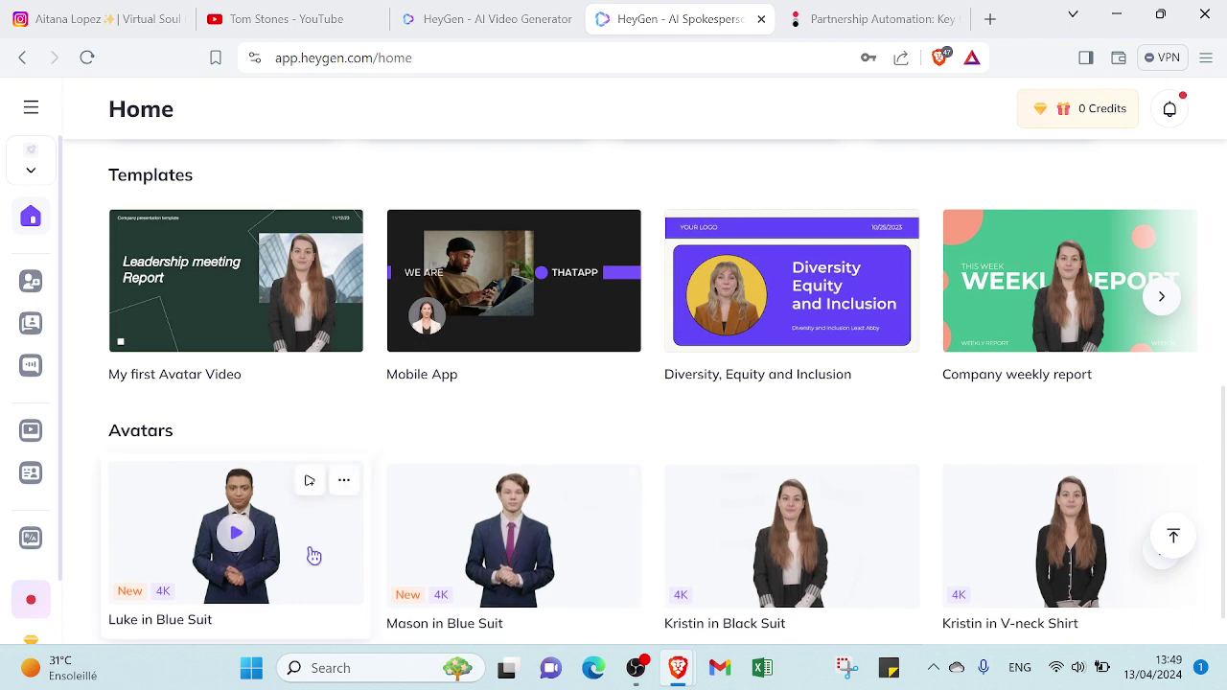
left_click(41, 299)
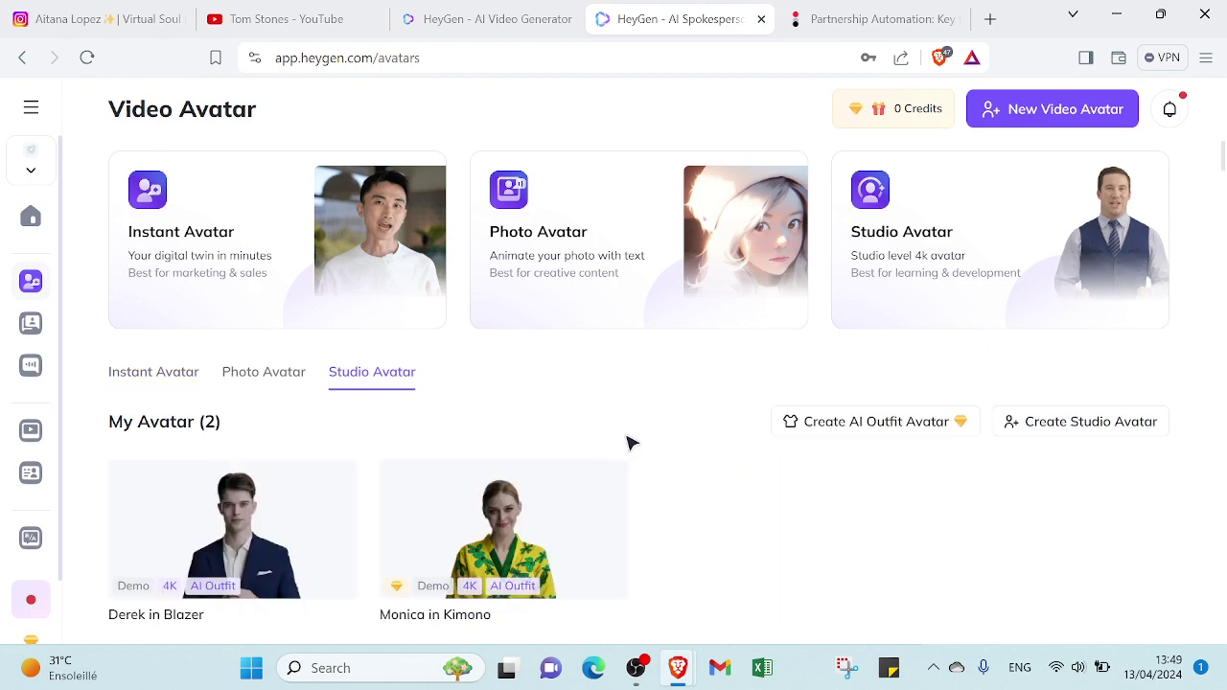
Find Kayla in Turtleneck in the Avatar Library and start a landscape video with her
left_click_drag(1222, 158, 1220, 266)
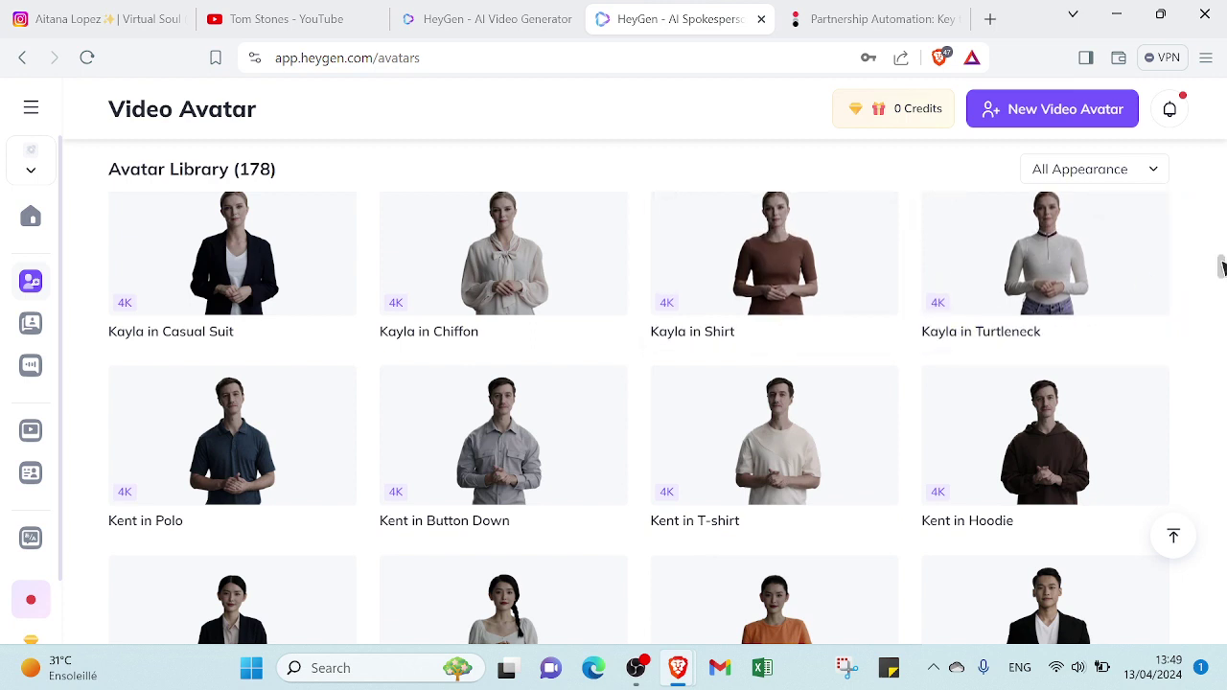
scroll(1222, 267, "up", 1)
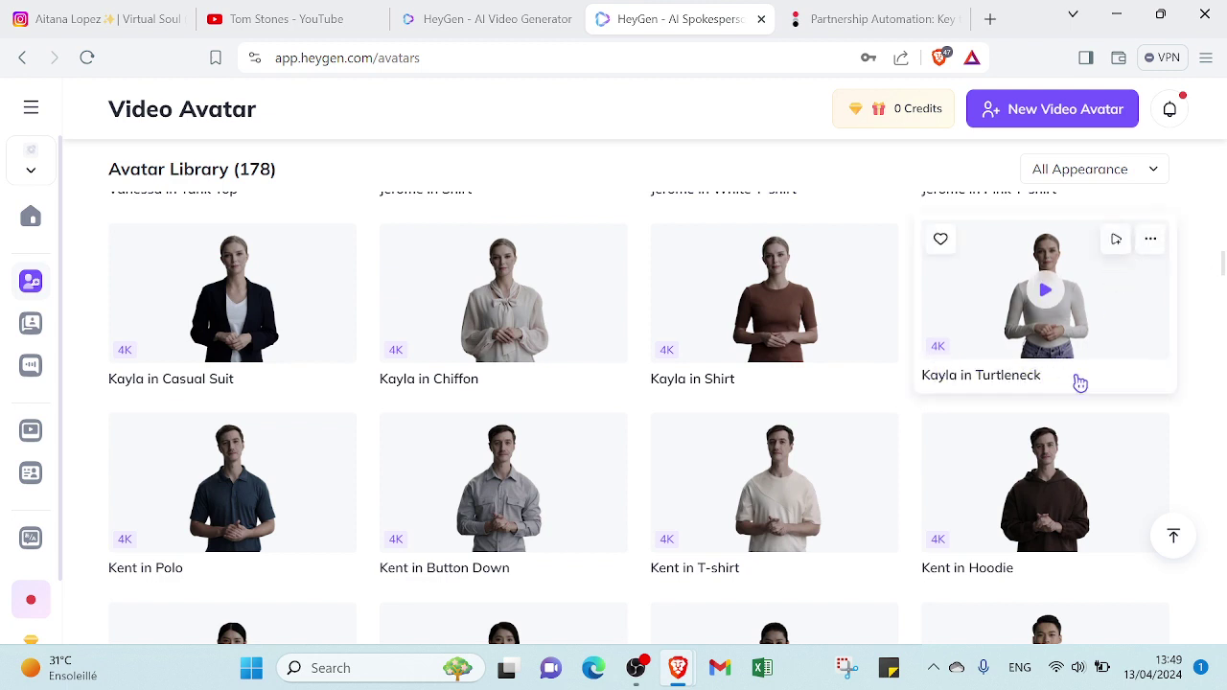
left_click(1152, 241)
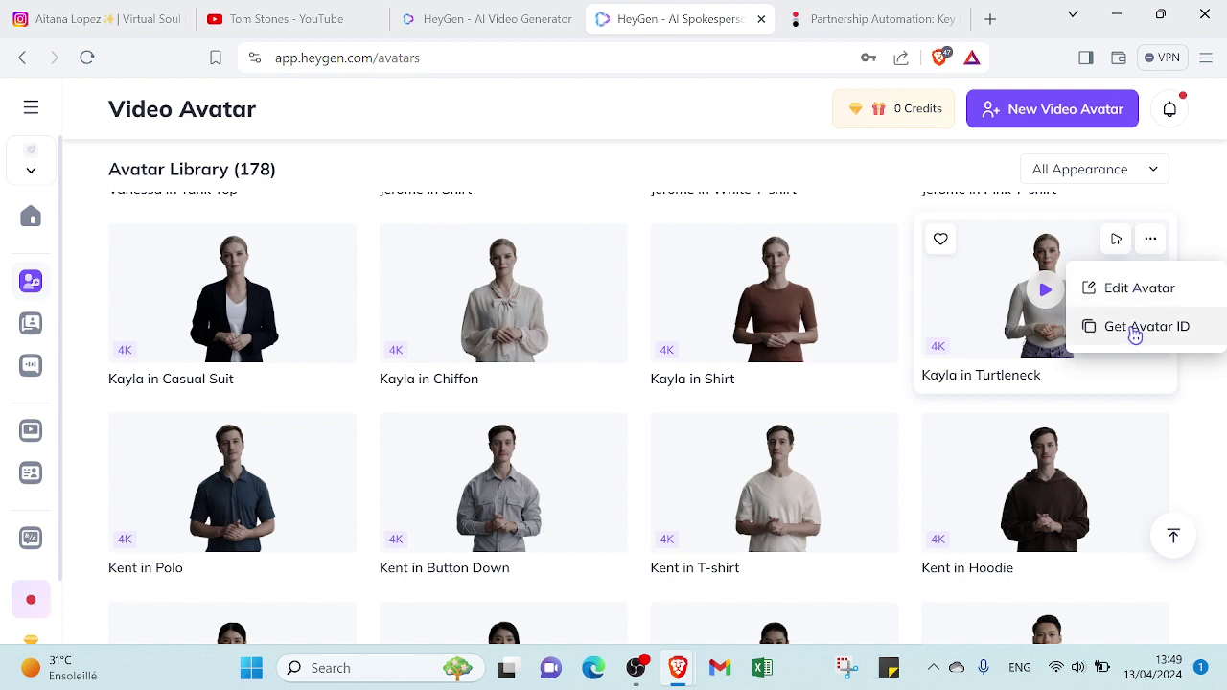
left_click(1114, 241)
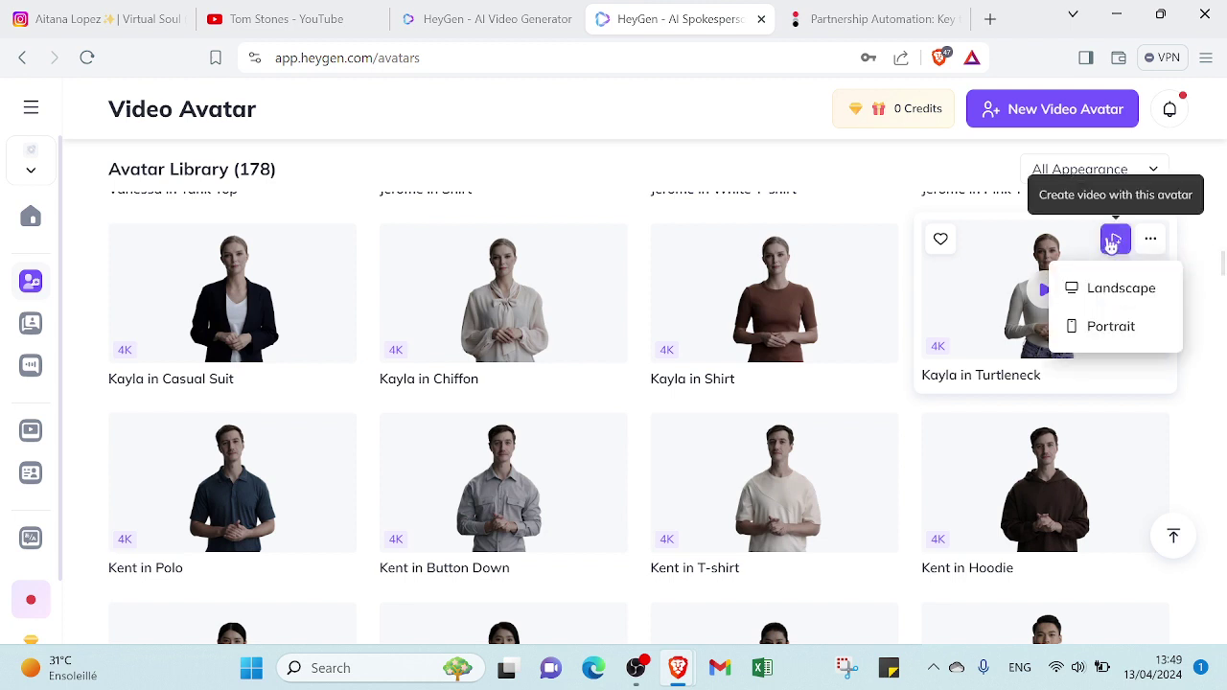
left_click(1096, 289)
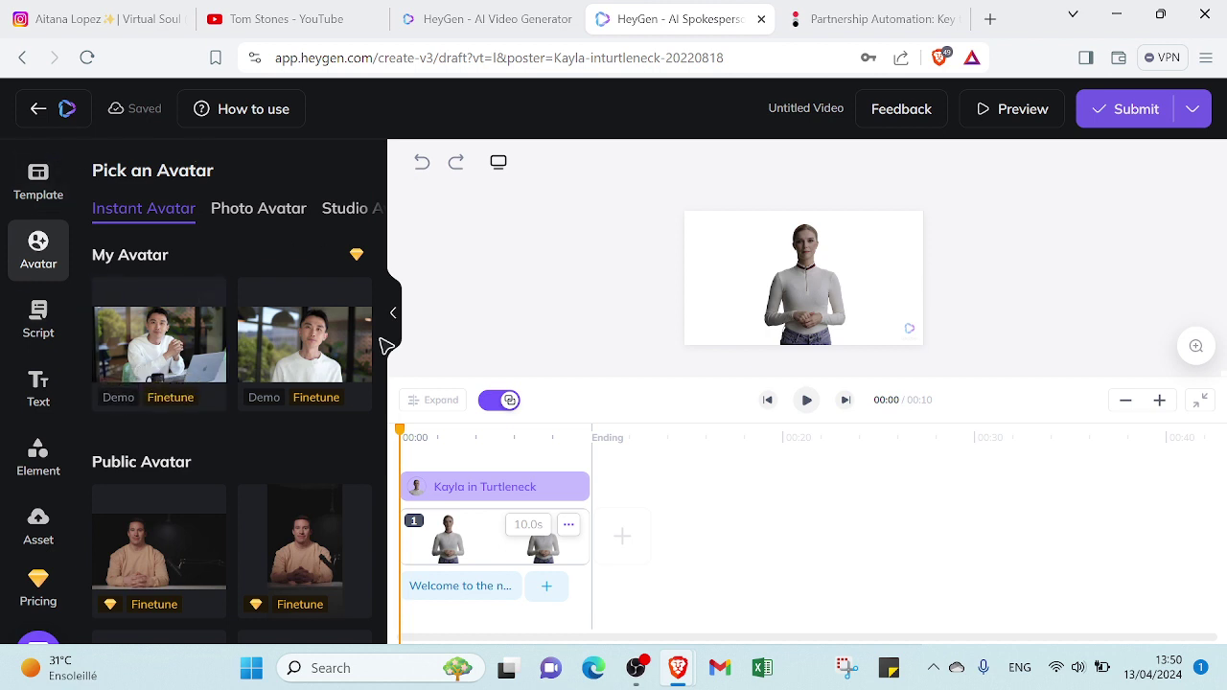
Move and enlarge Kayla on the canvas, check her animations are None, and select the welcome script
mouse_move(795, 320)
left_mouse_down()
mouse_move(713, 316)
mouse_move(842, 305)
mouse_move(874, 316)
mouse_move(792, 318)
left_mouse_up()
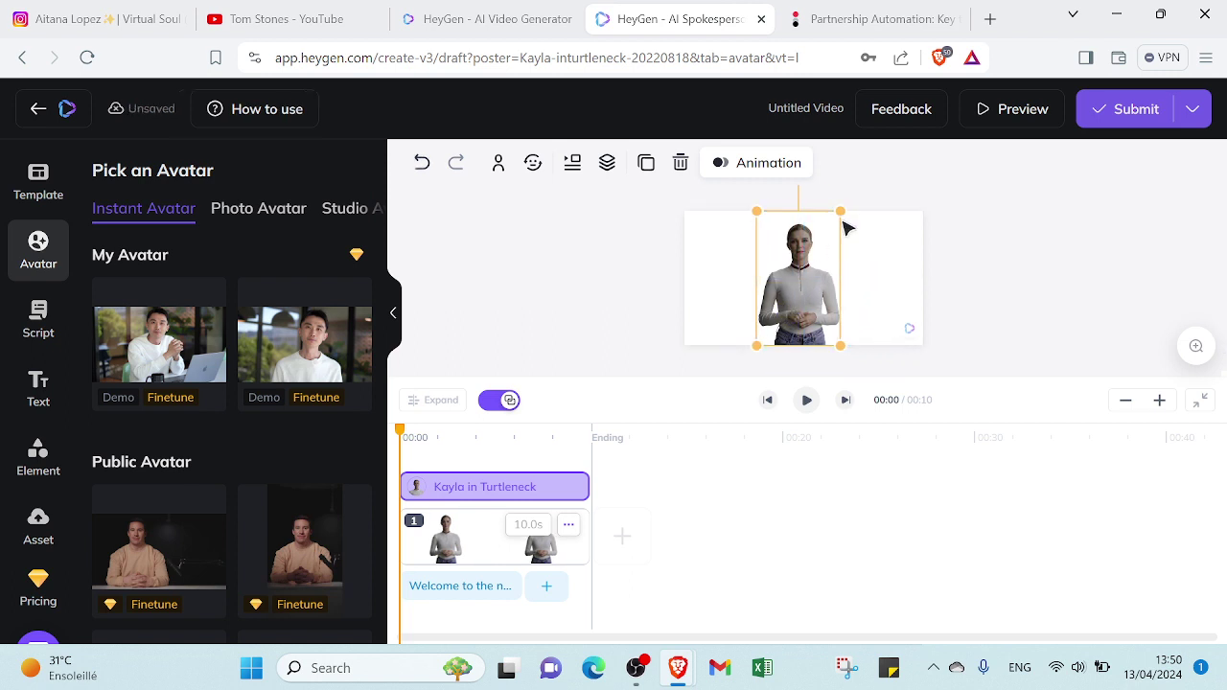
left_click_drag(841, 210, 863, 270)
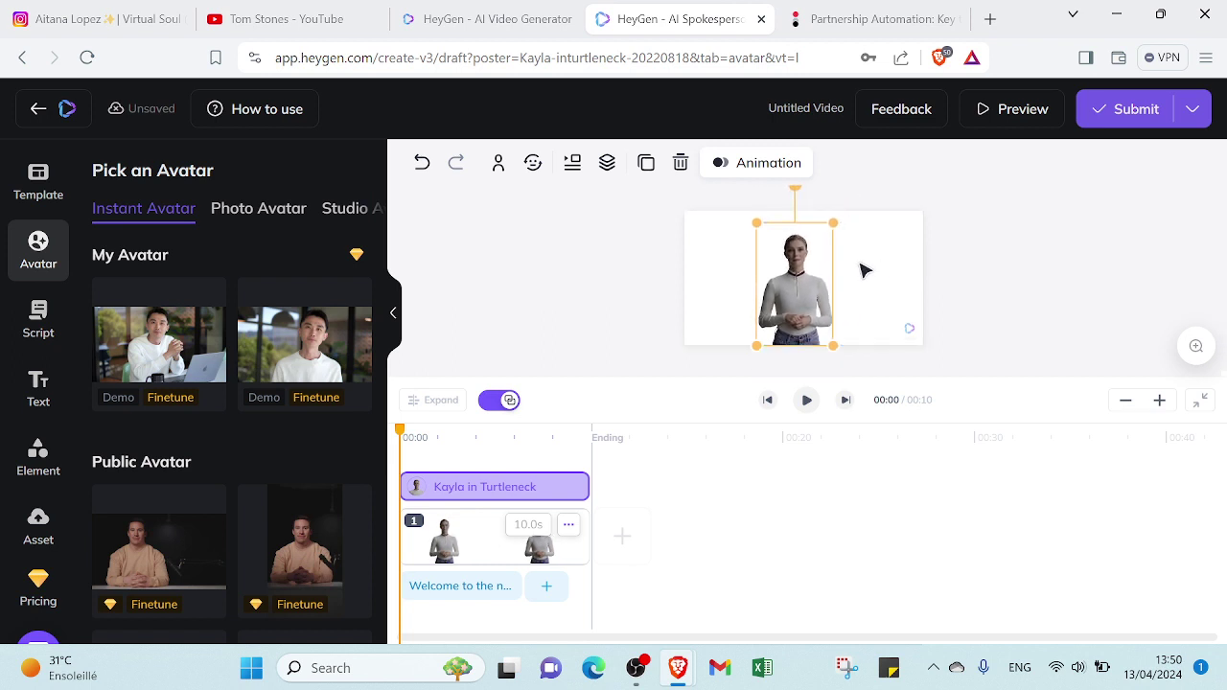
left_click(771, 170)
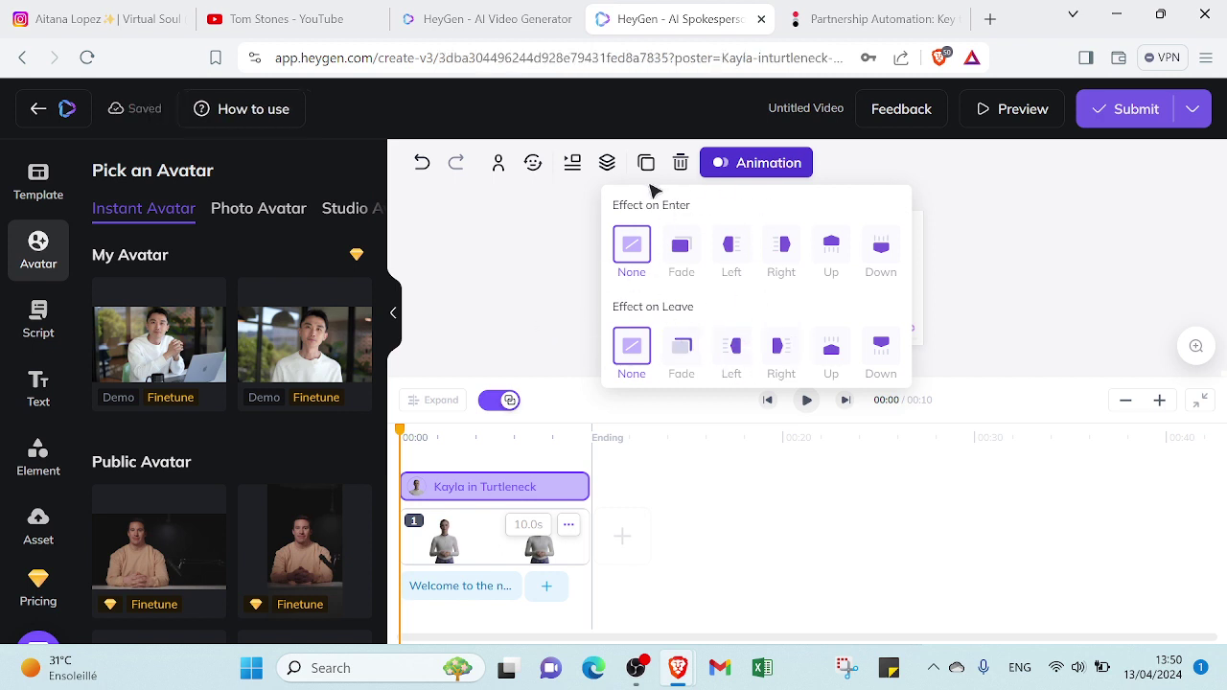
left_click(558, 333)
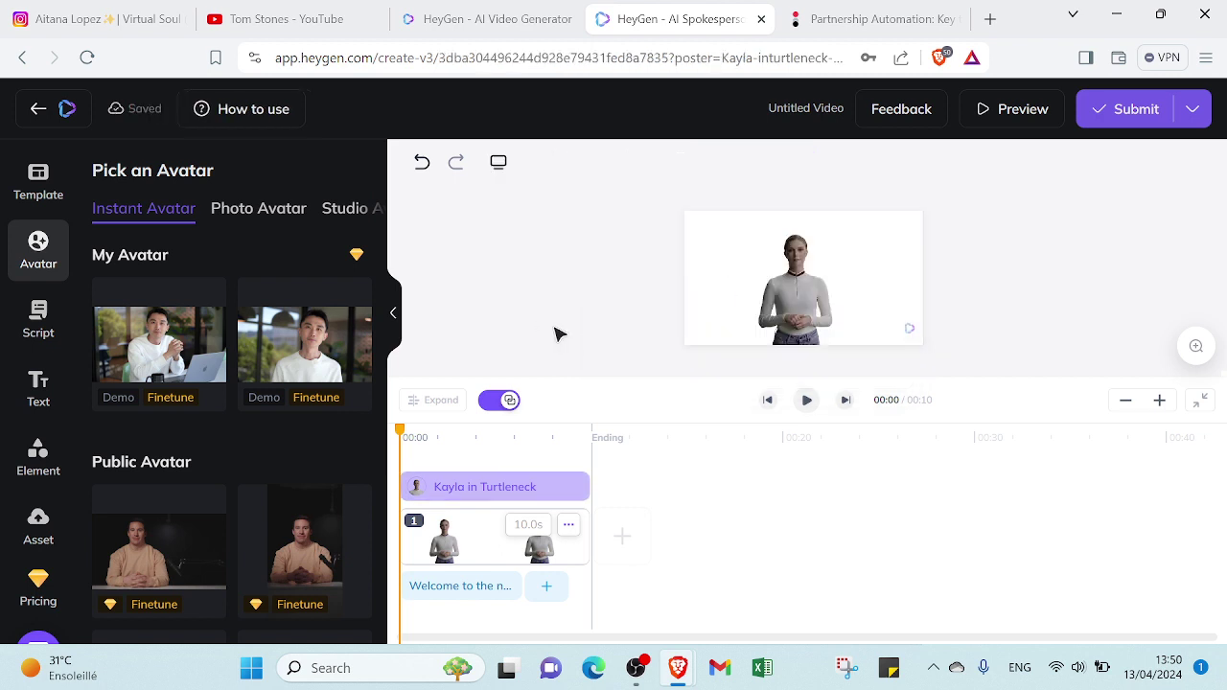
left_click(445, 586)
Delete the welcome script, add a second script block, and insert a 3-second pause between them
left_click_drag(251, 302, 107, 253)
key("BackSpace")
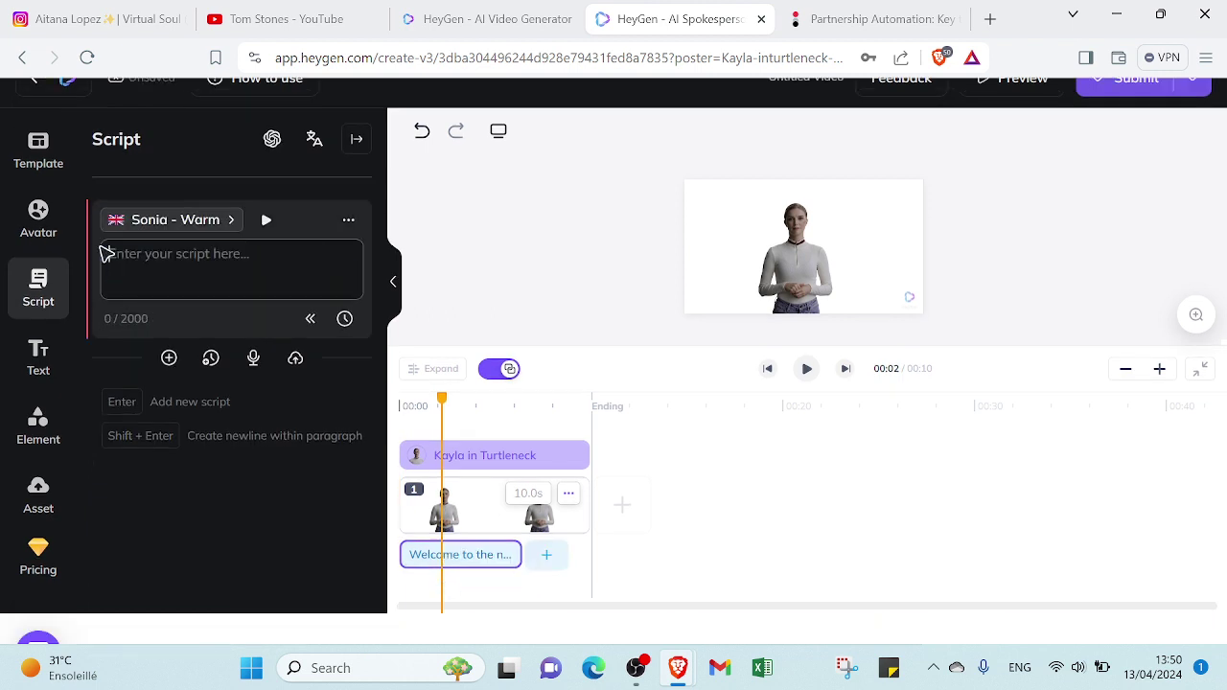
left_click(169, 356)
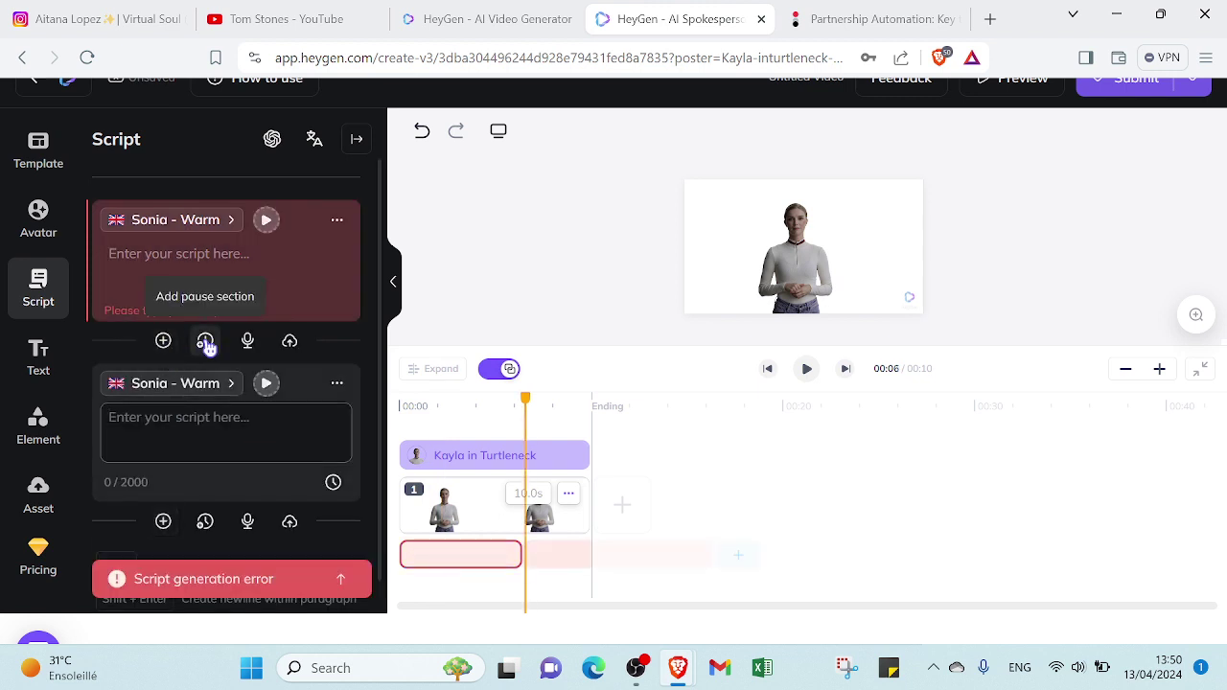
left_click(206, 343)
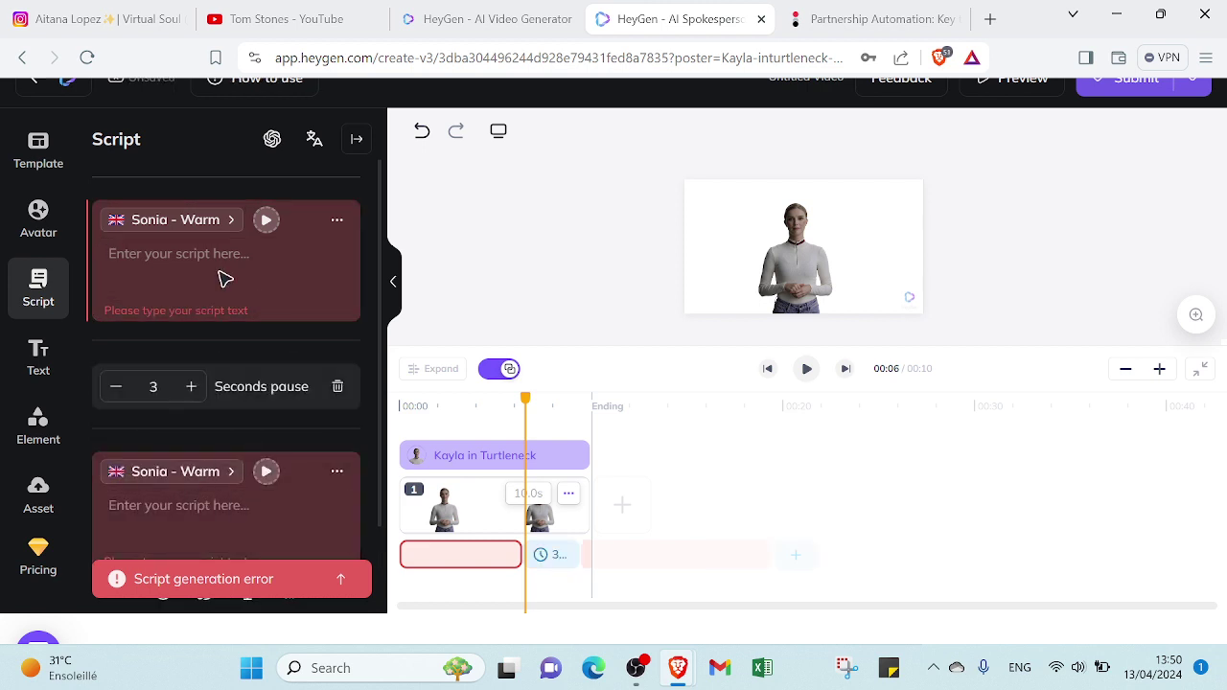
left_click(161, 380)
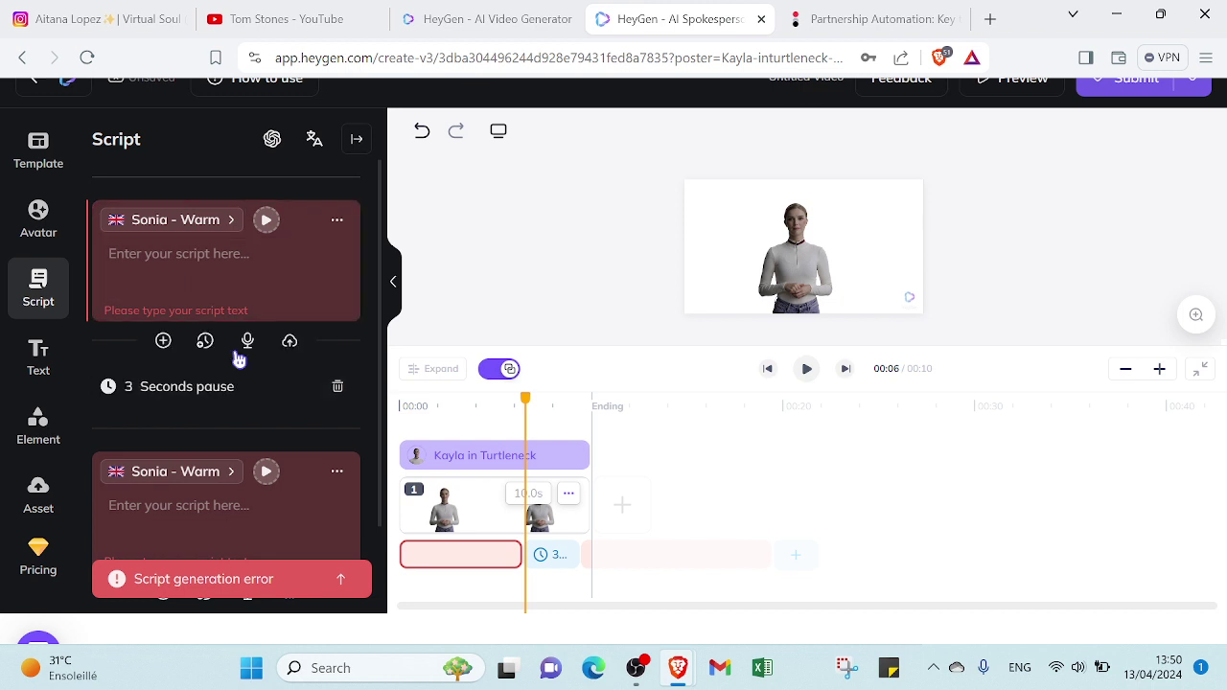
left_click(247, 343)
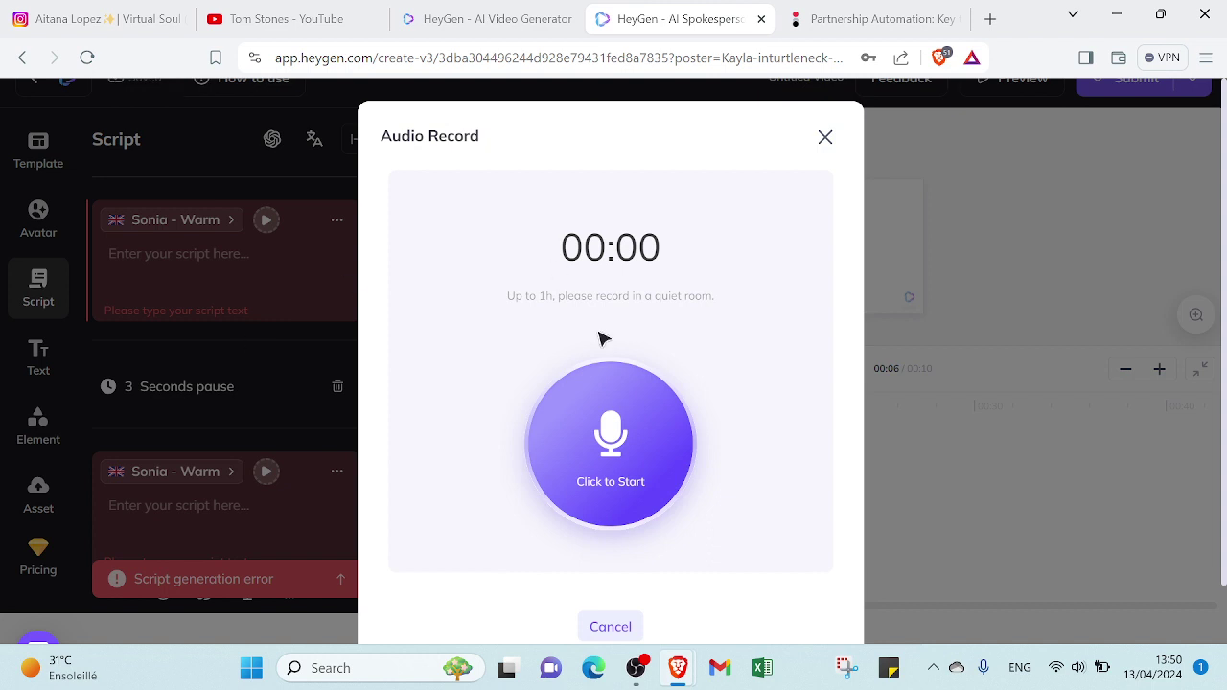
left_click(623, 627)
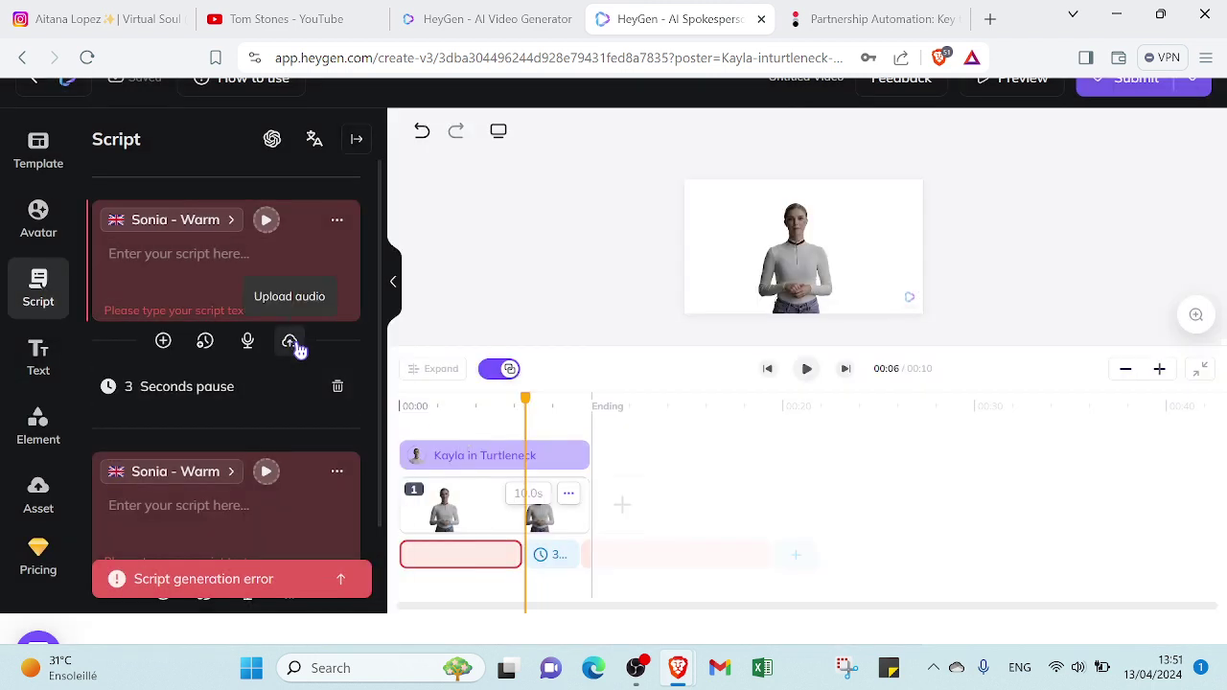
left_click(272, 139)
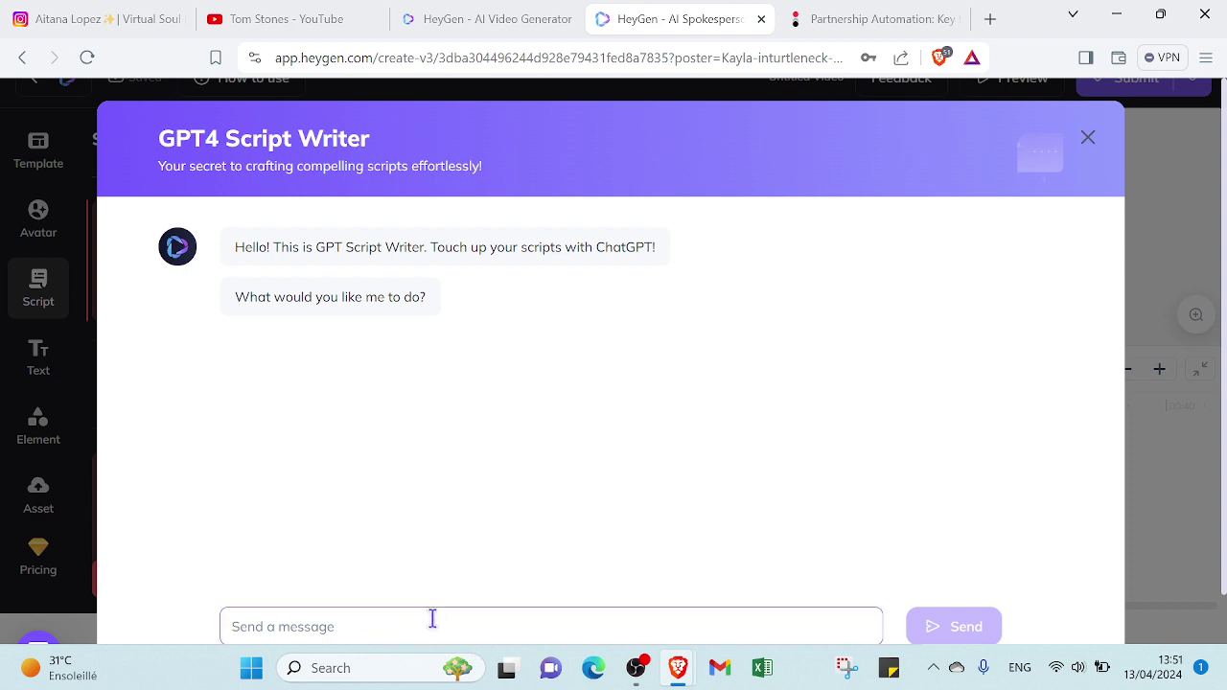
left_click(1099, 135)
left_click(310, 144)
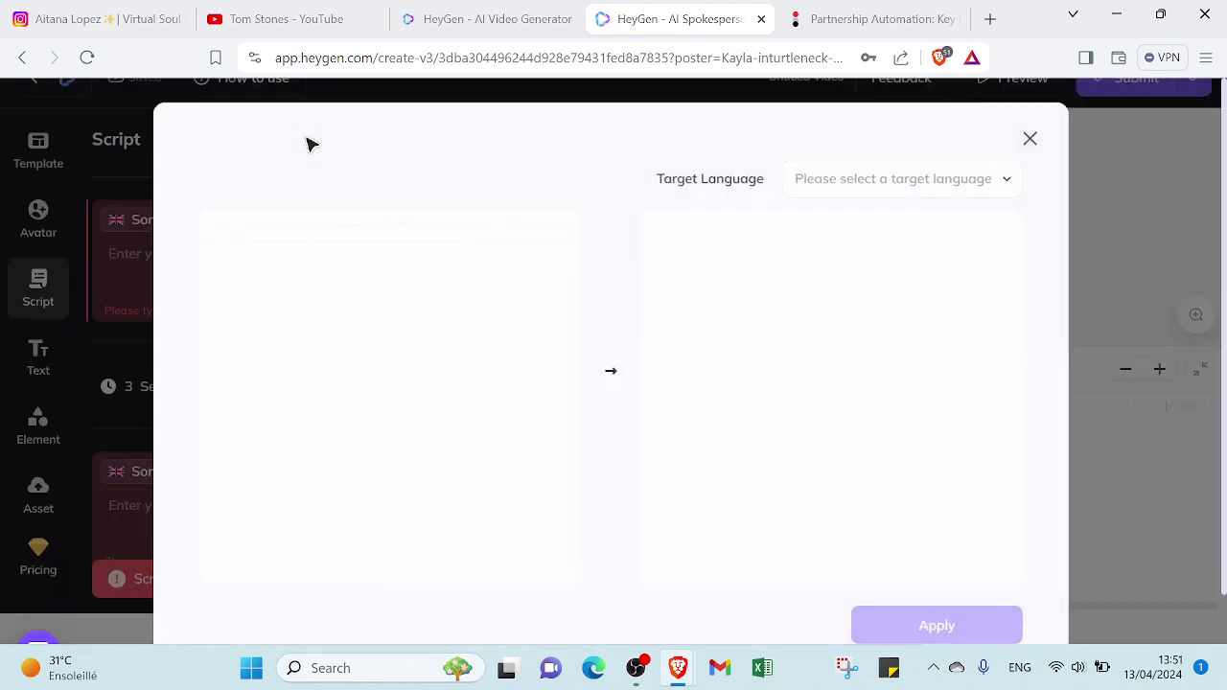
left_click(870, 176)
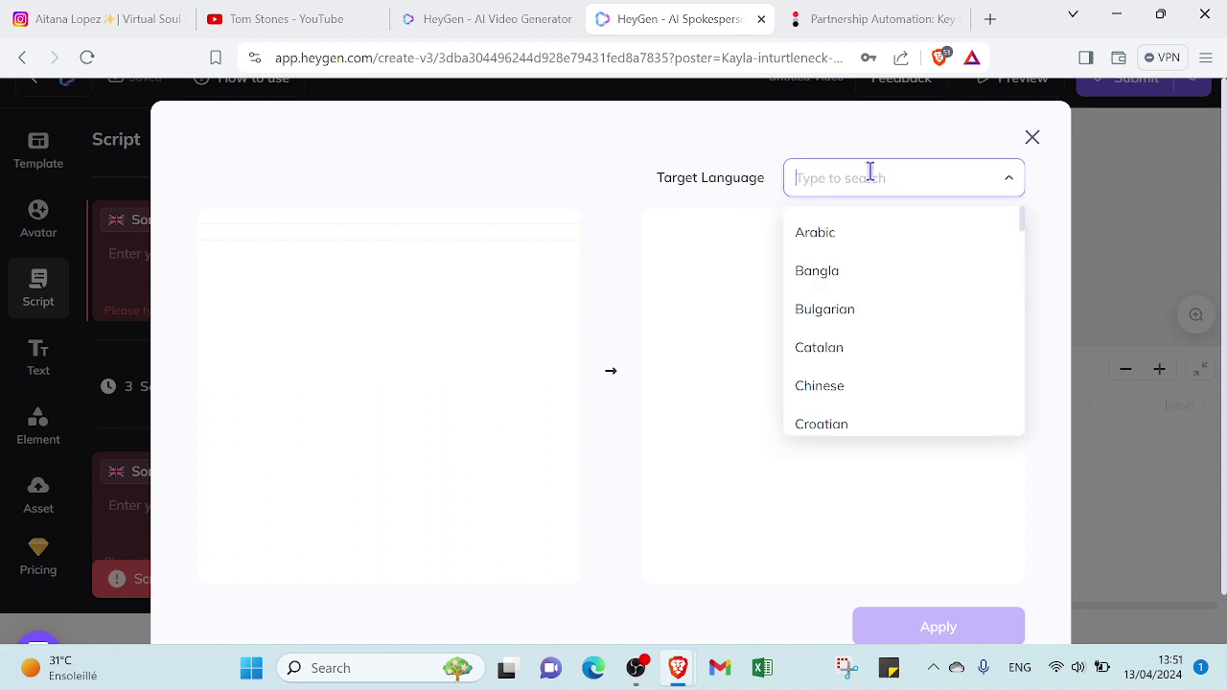
left_click_drag(1025, 225, 1022, 182)
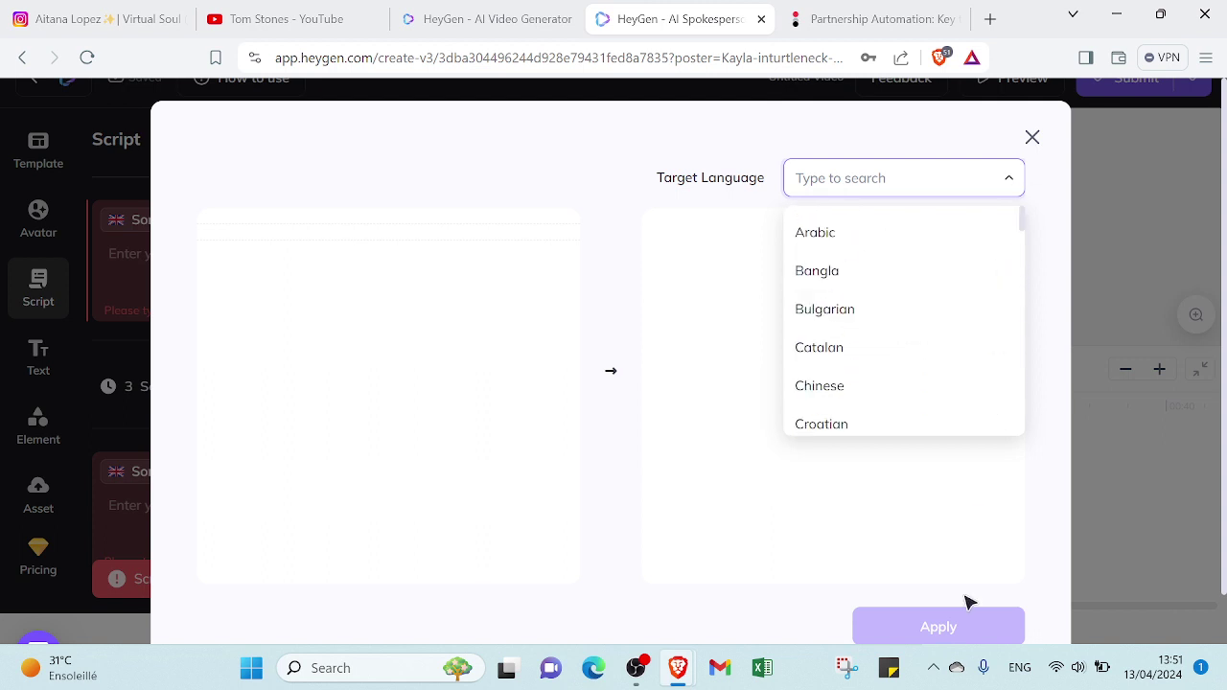
left_click(1032, 138)
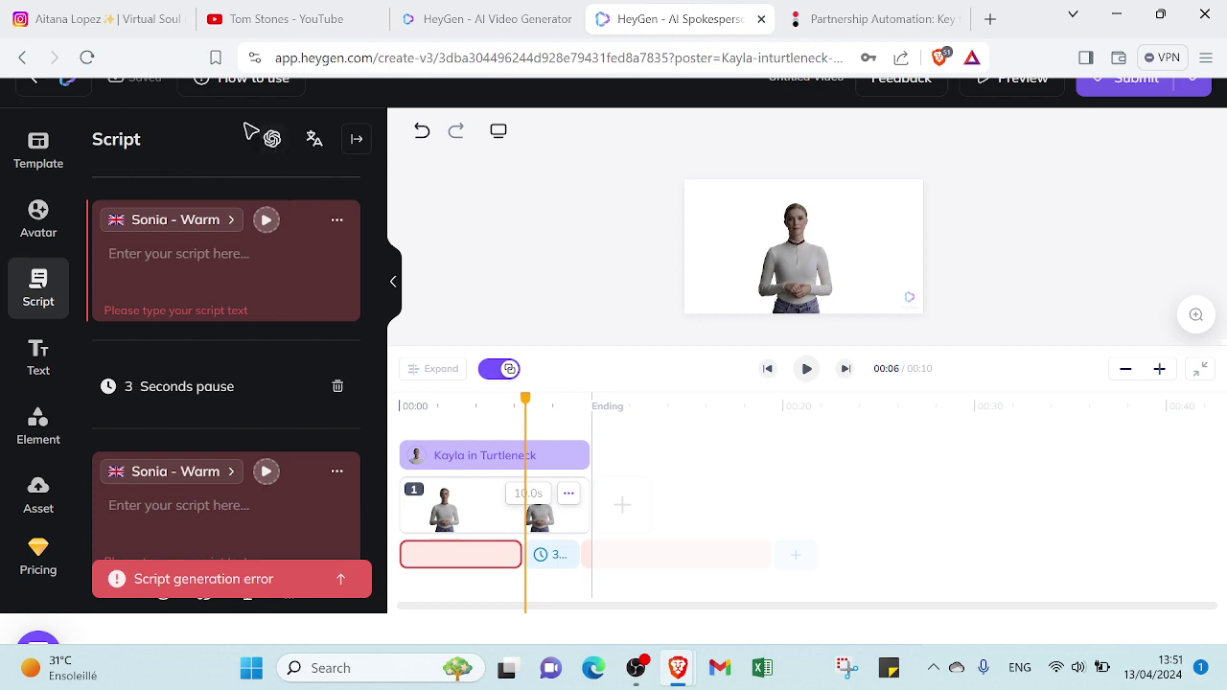
Open the AI Voice library from the first block's Sonia - Warm voice and scroll its voices
left_click(160, 223)
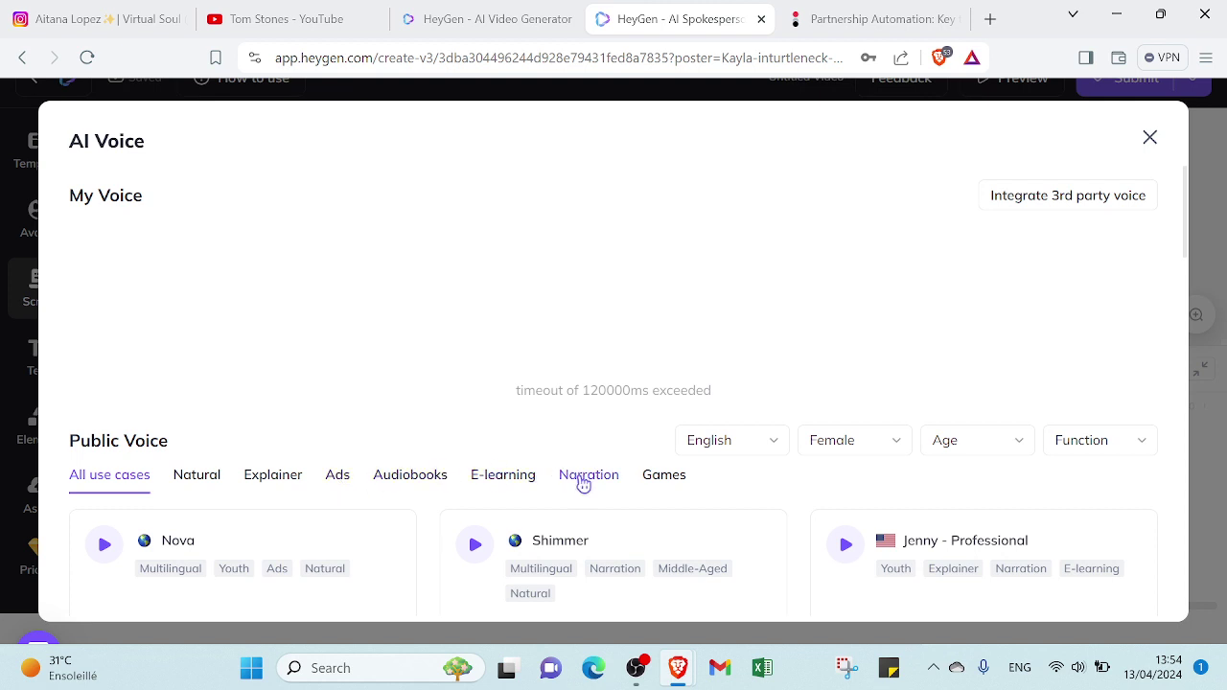
left_click_drag(1186, 252, 1189, 369)
left_click_drag(1180, 407, 1181, 305)
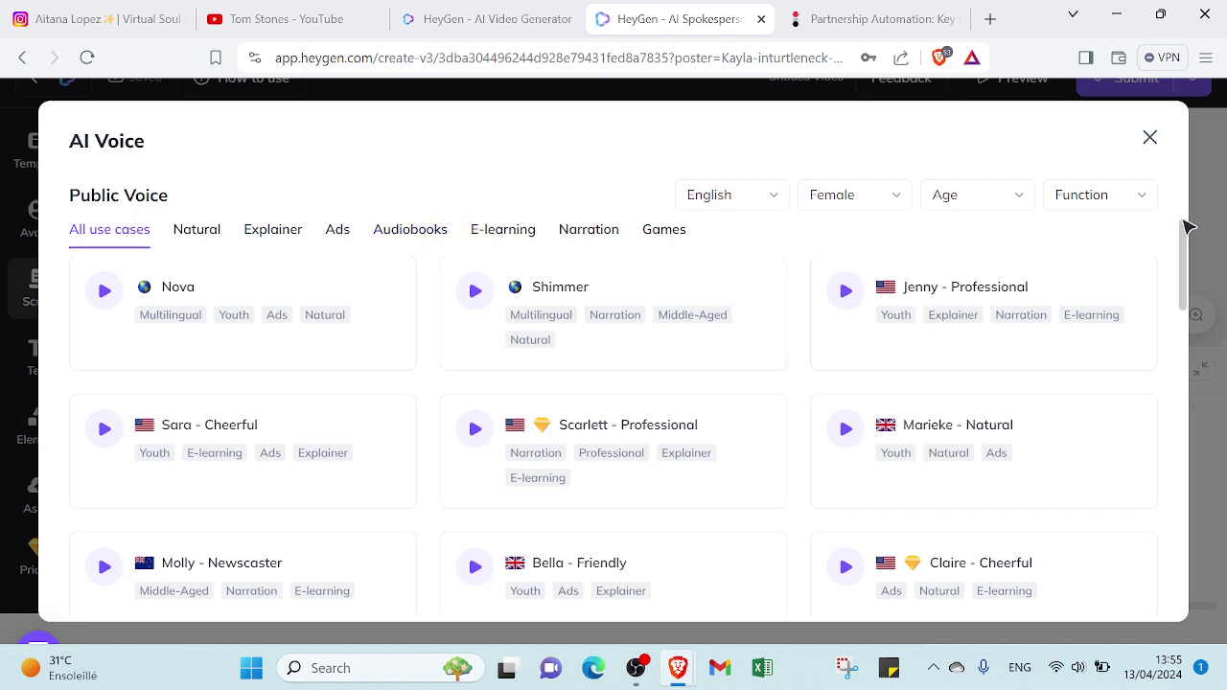
scroll(1189, 232, "up", 3)
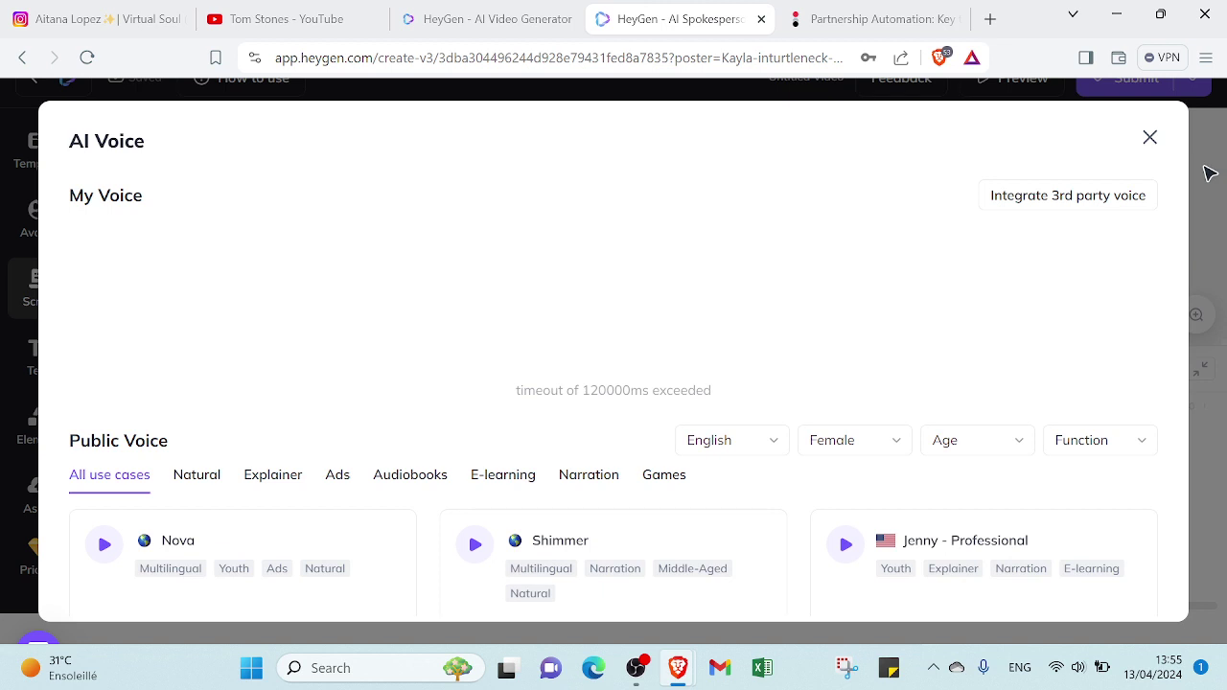
Review the English language, Female gender and Age filter options in AI Voice
left_click(761, 439)
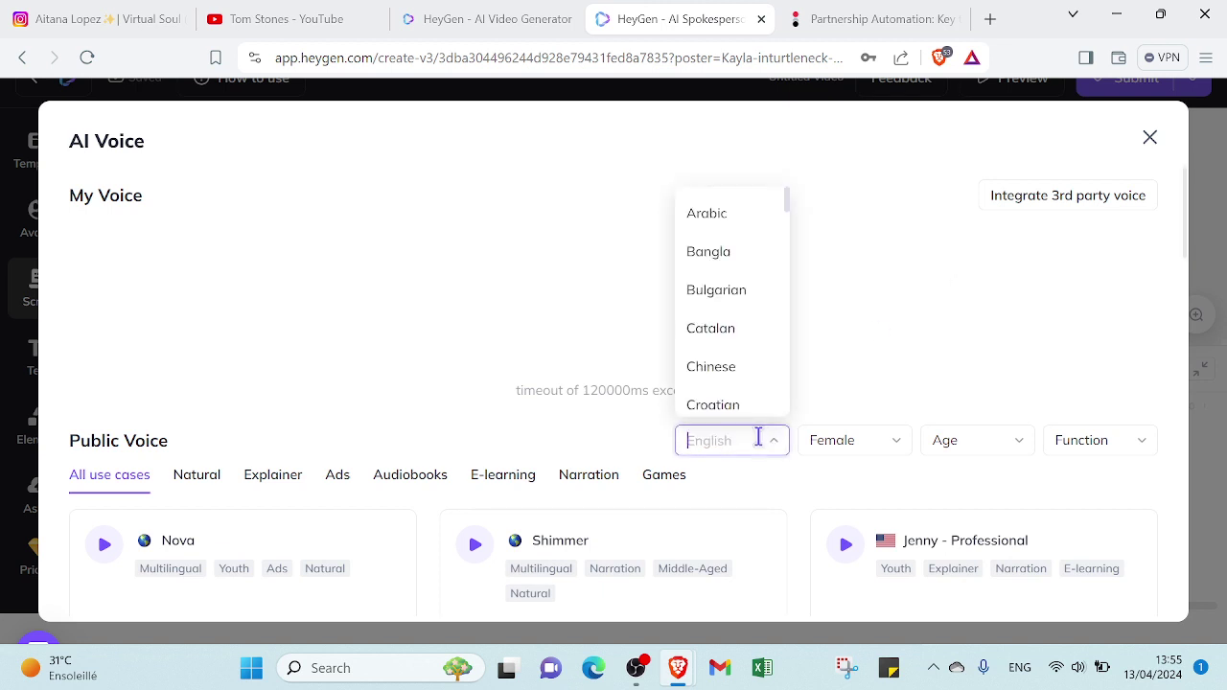
left_click_drag(786, 201, 783, 359)
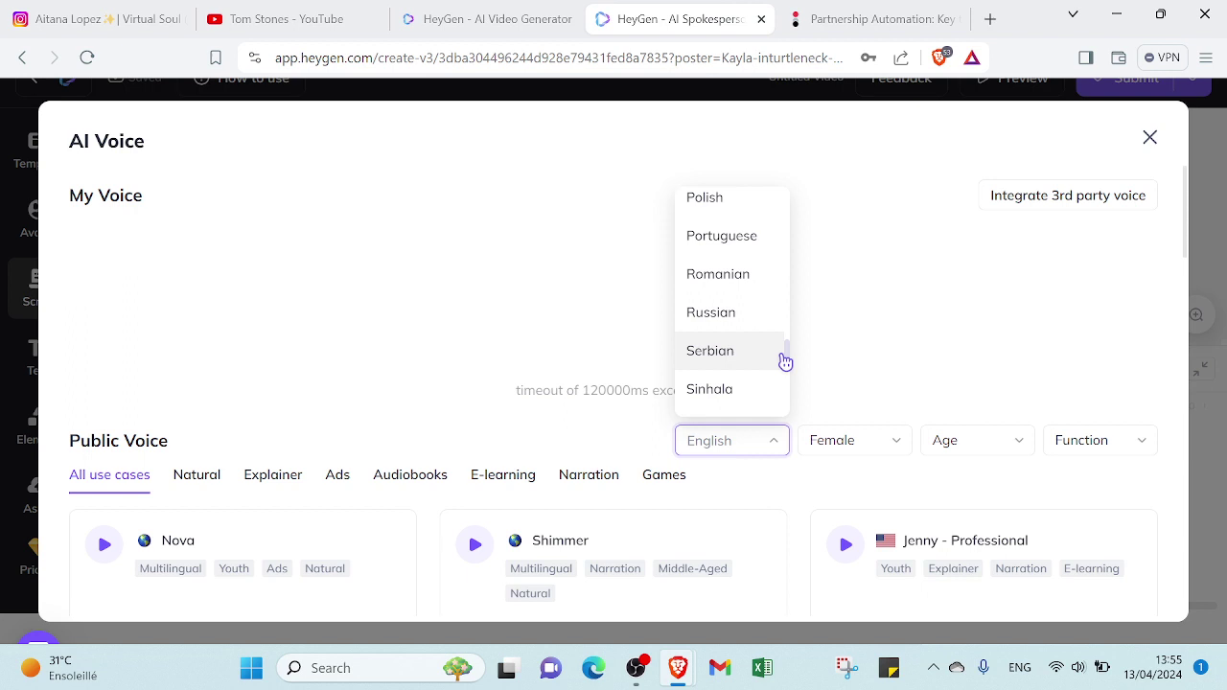
left_click(831, 442)
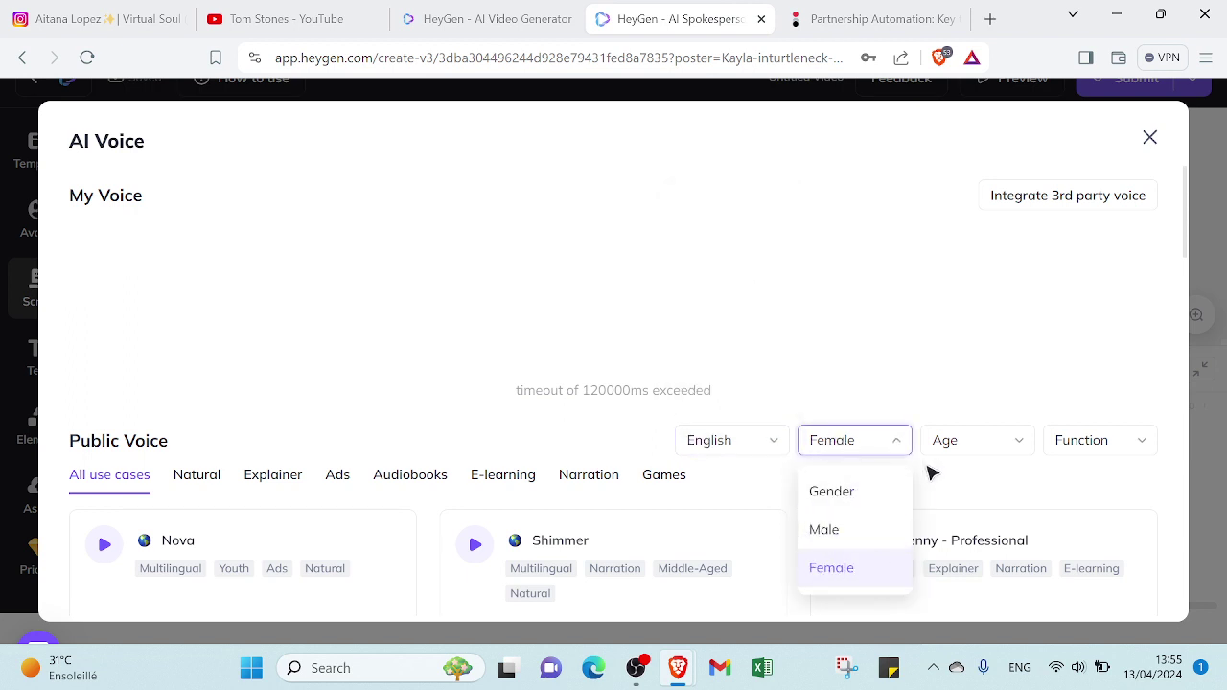
left_click(973, 446)
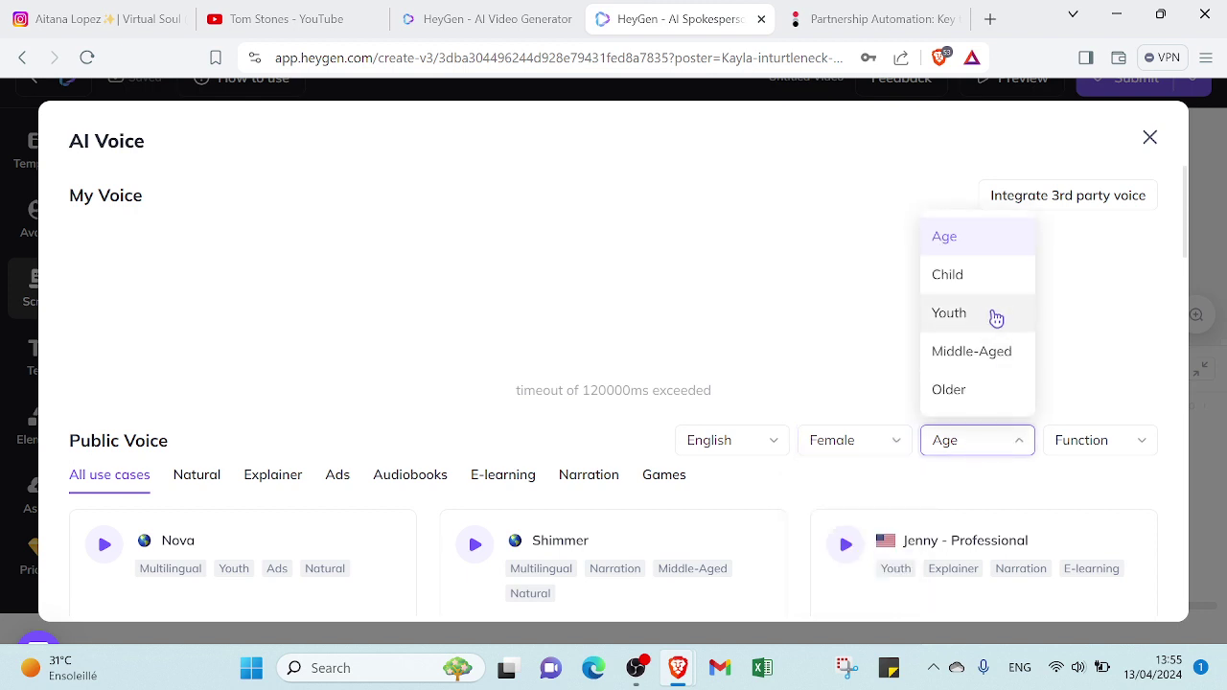
left_click(857, 438)
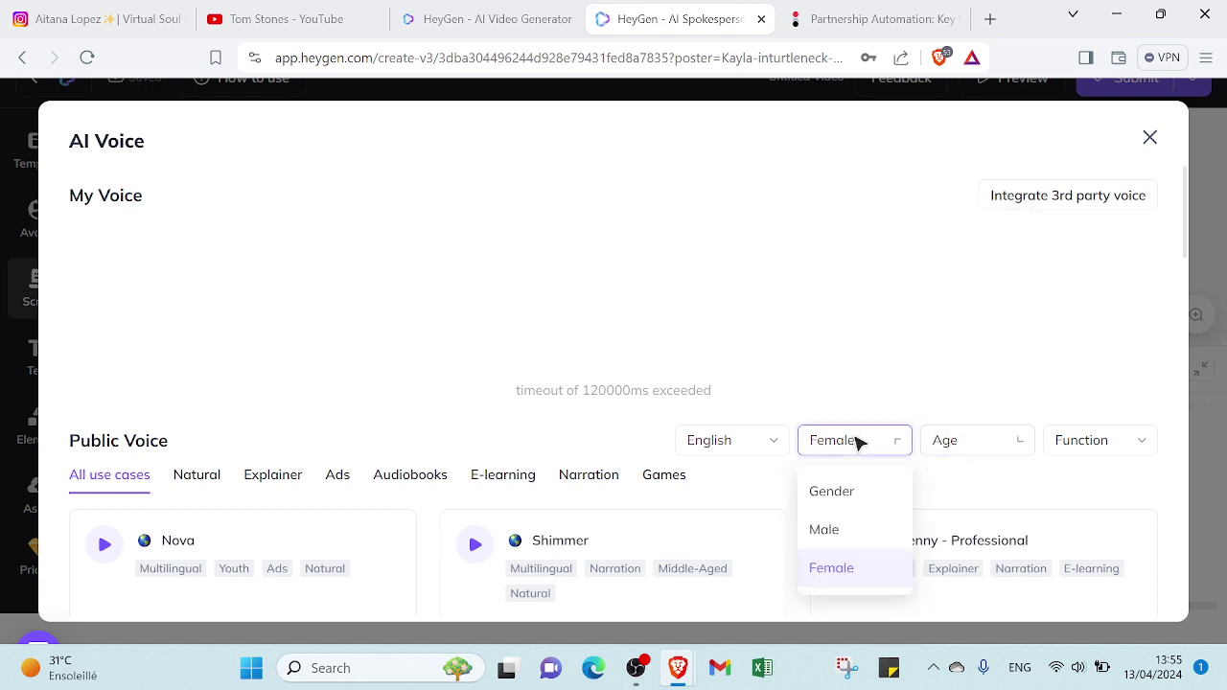
left_click(884, 398)
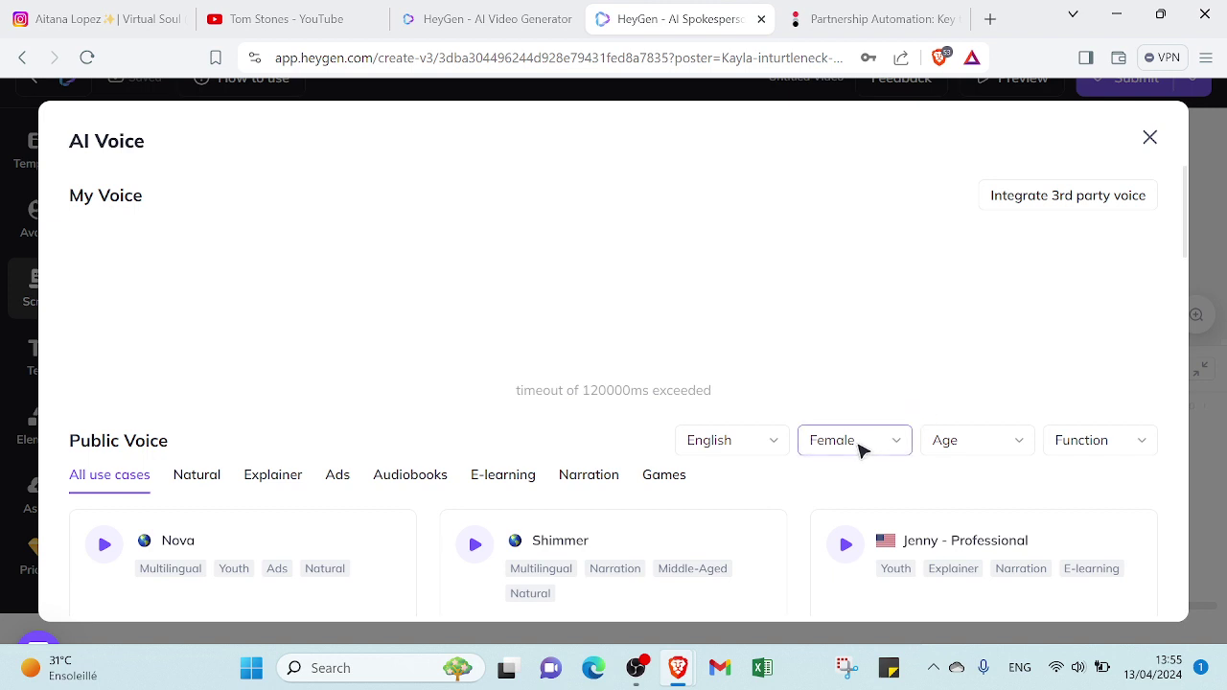
left_click(976, 440)
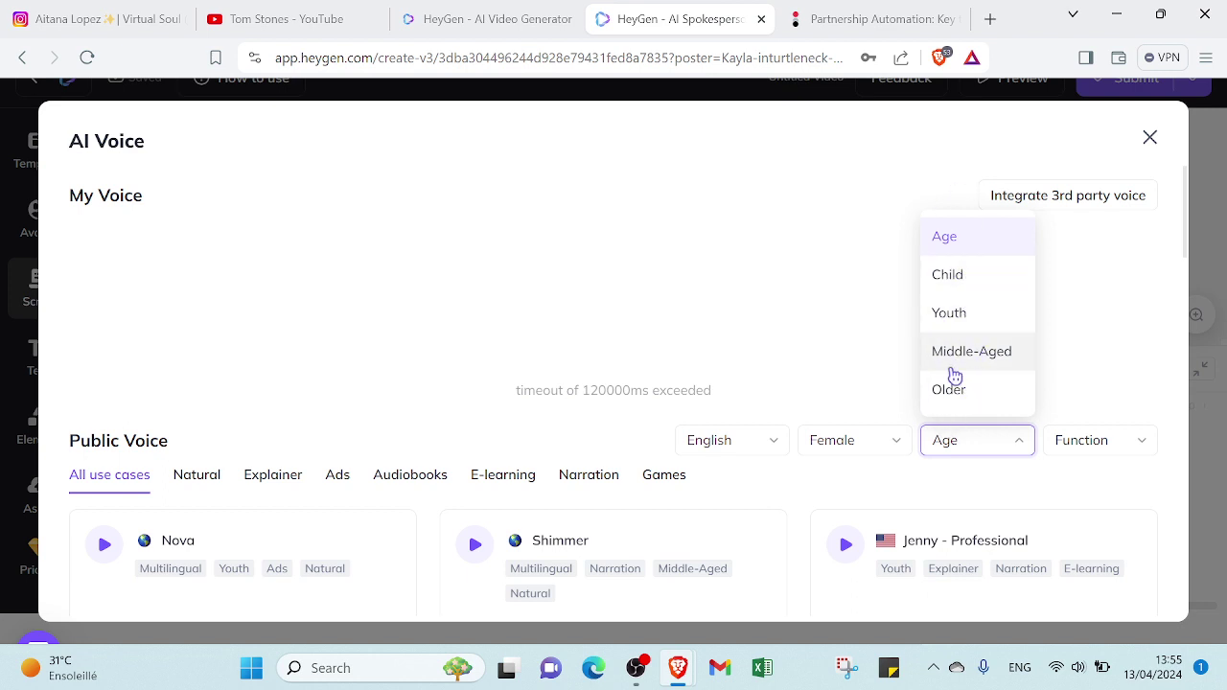
Look over the voice Function filter options, then close the AI Voice library
left_click(1084, 439)
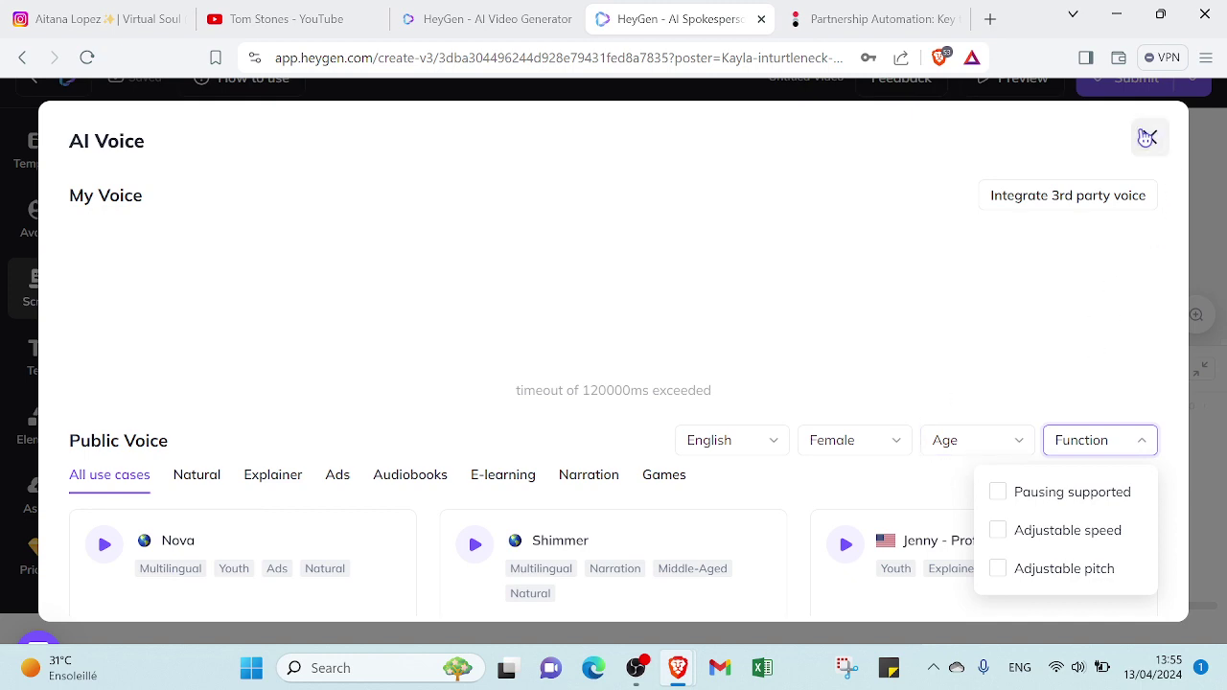
left_click(1149, 137)
left_click(1150, 137)
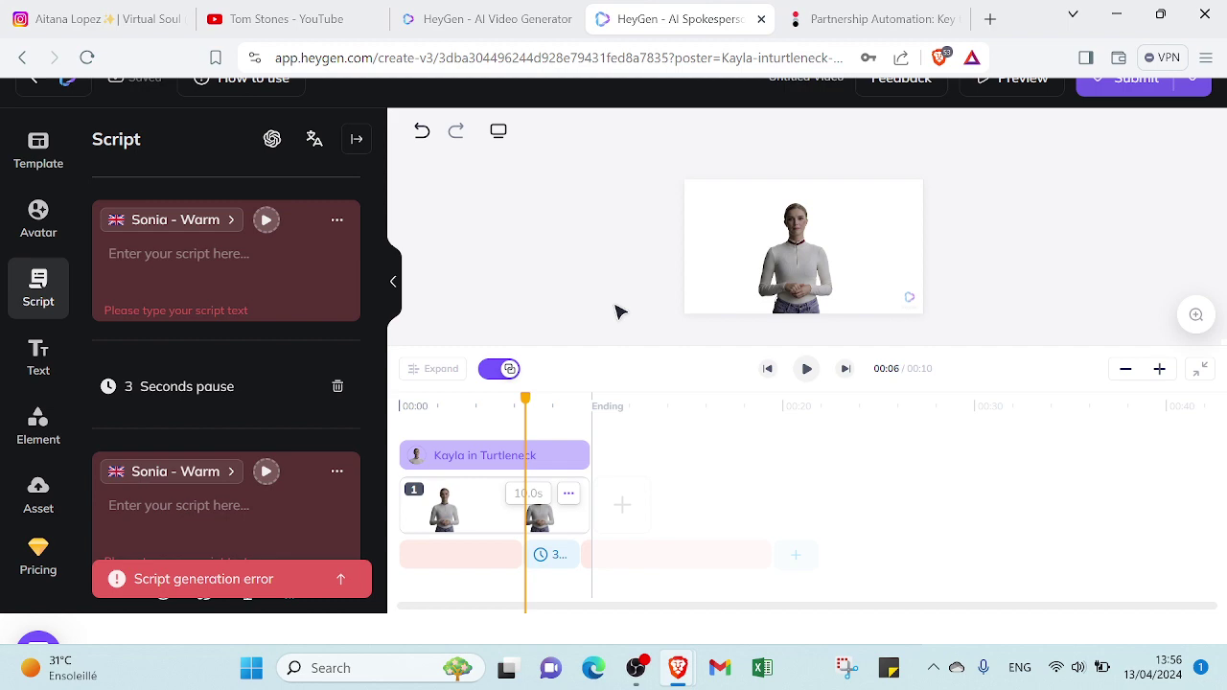
Open an empty new browser tab, then switch to the impact.com Partnership Automation tab
left_click(990, 18)
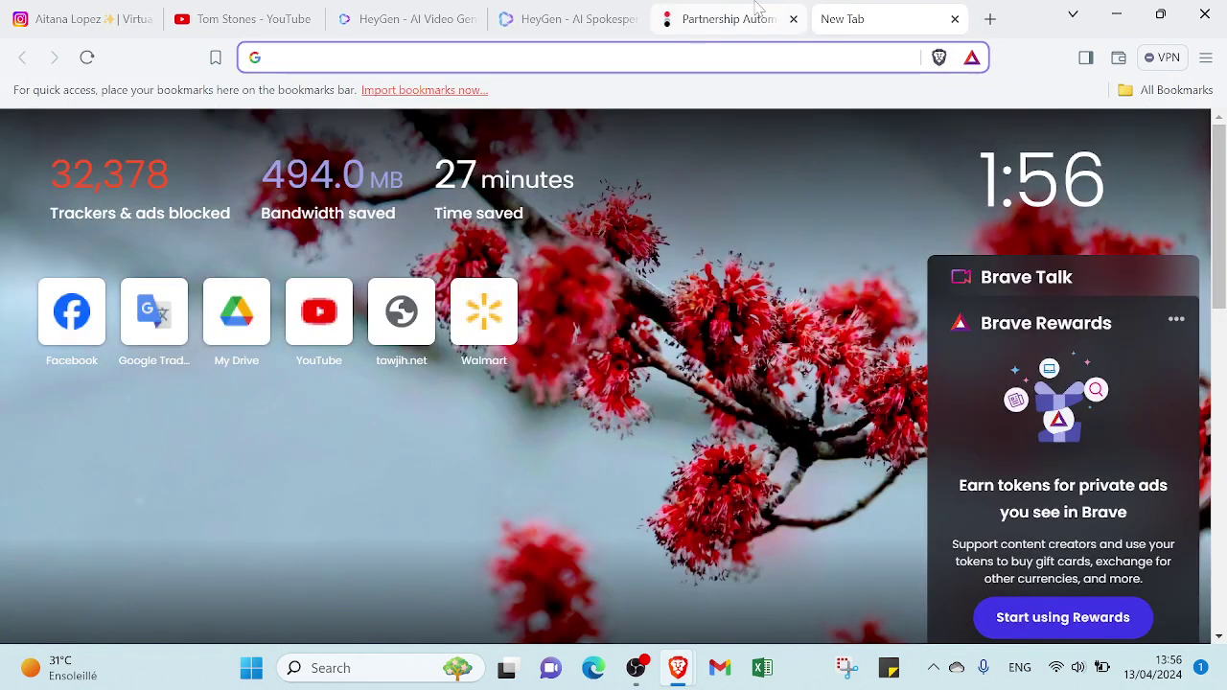
left_click(758, 11)
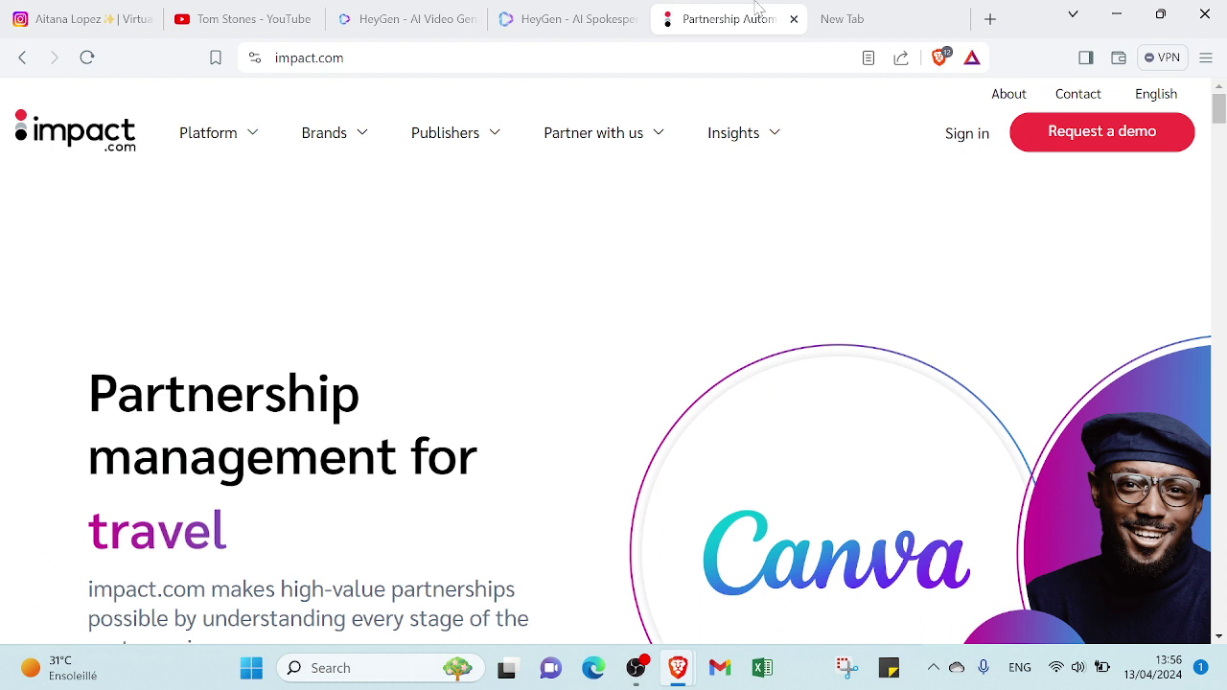